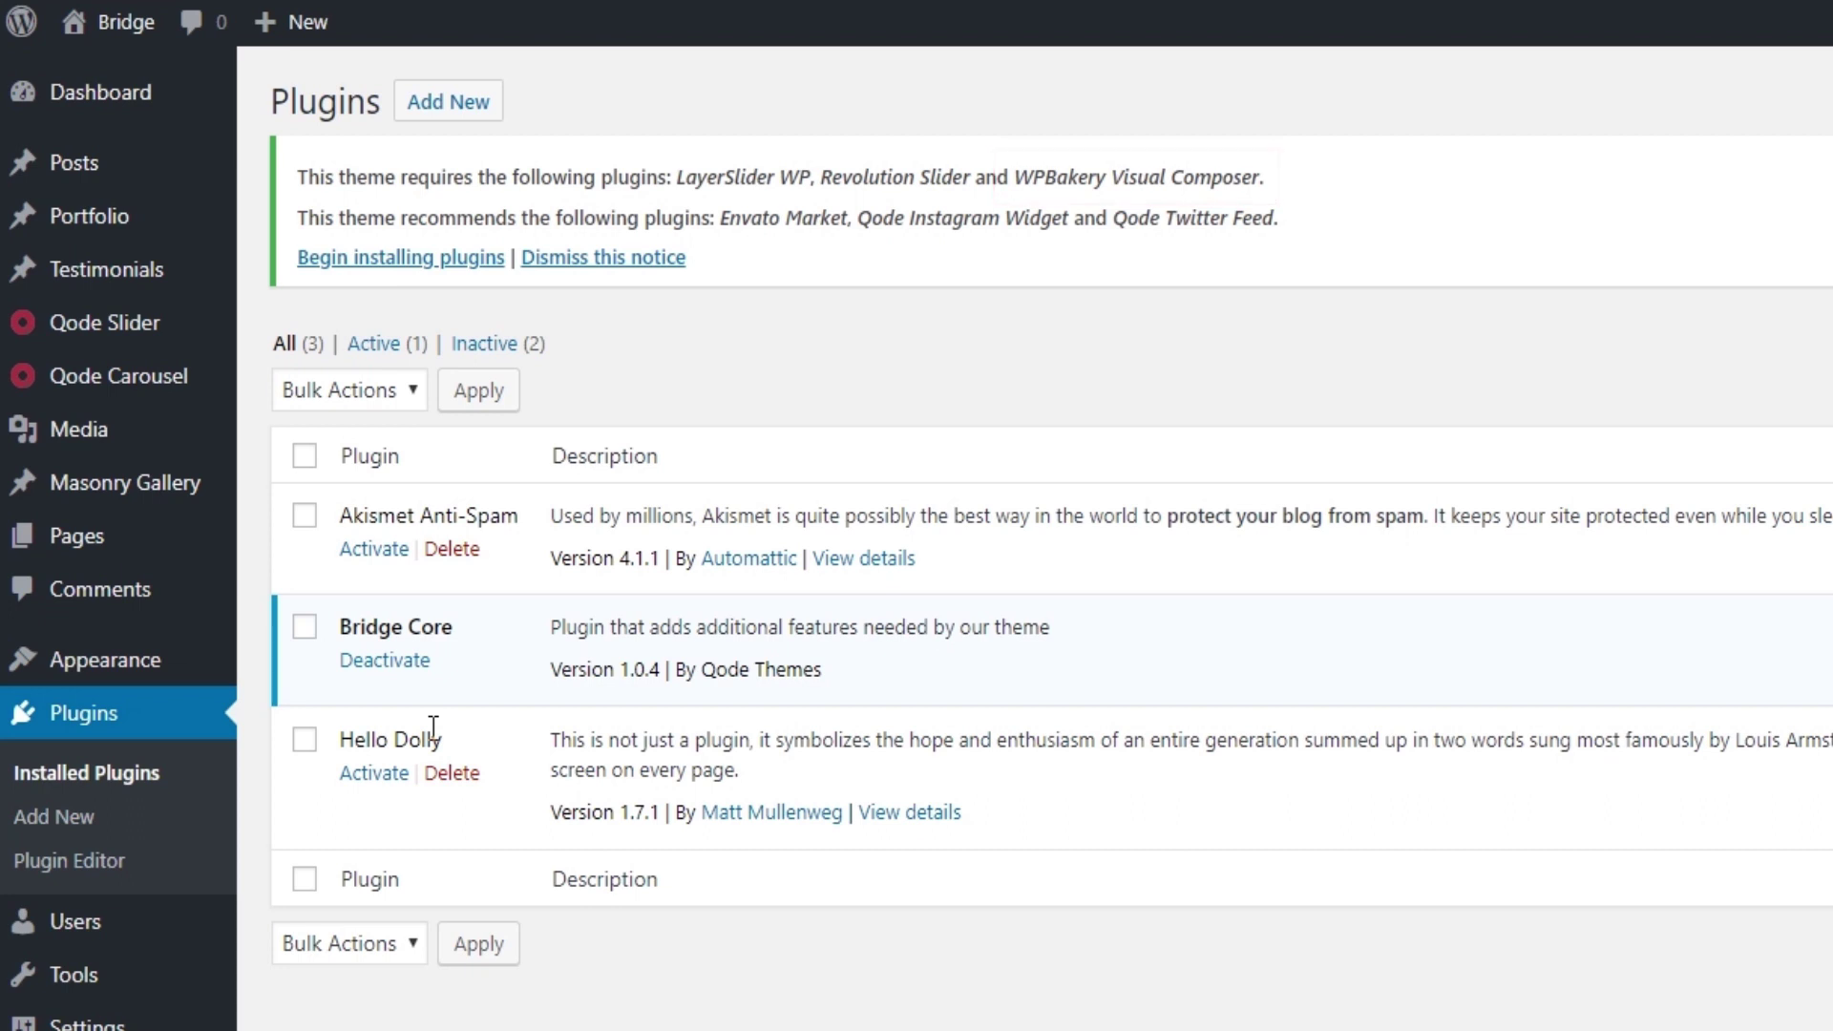
- Install the WPBakery Visual Composer plugin from the required theme plugins list
left_click(460, 262)
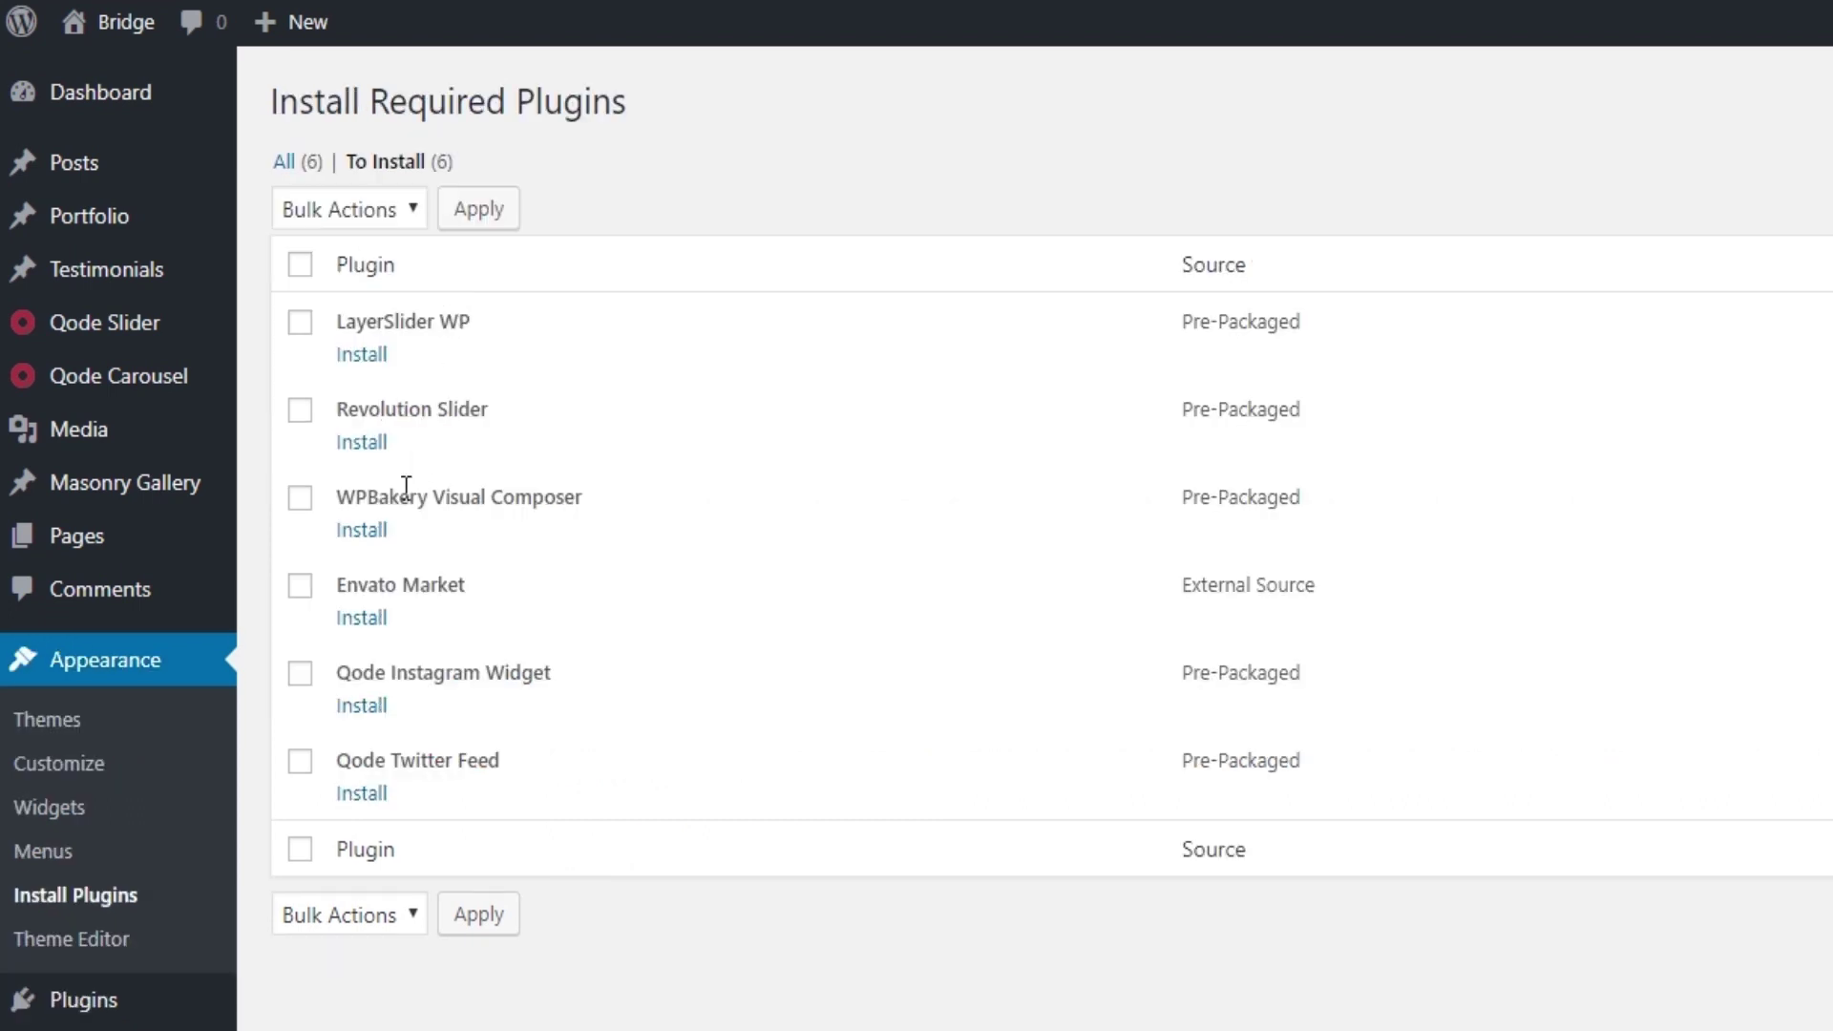
left_click(300, 501)
left_click(361, 530)
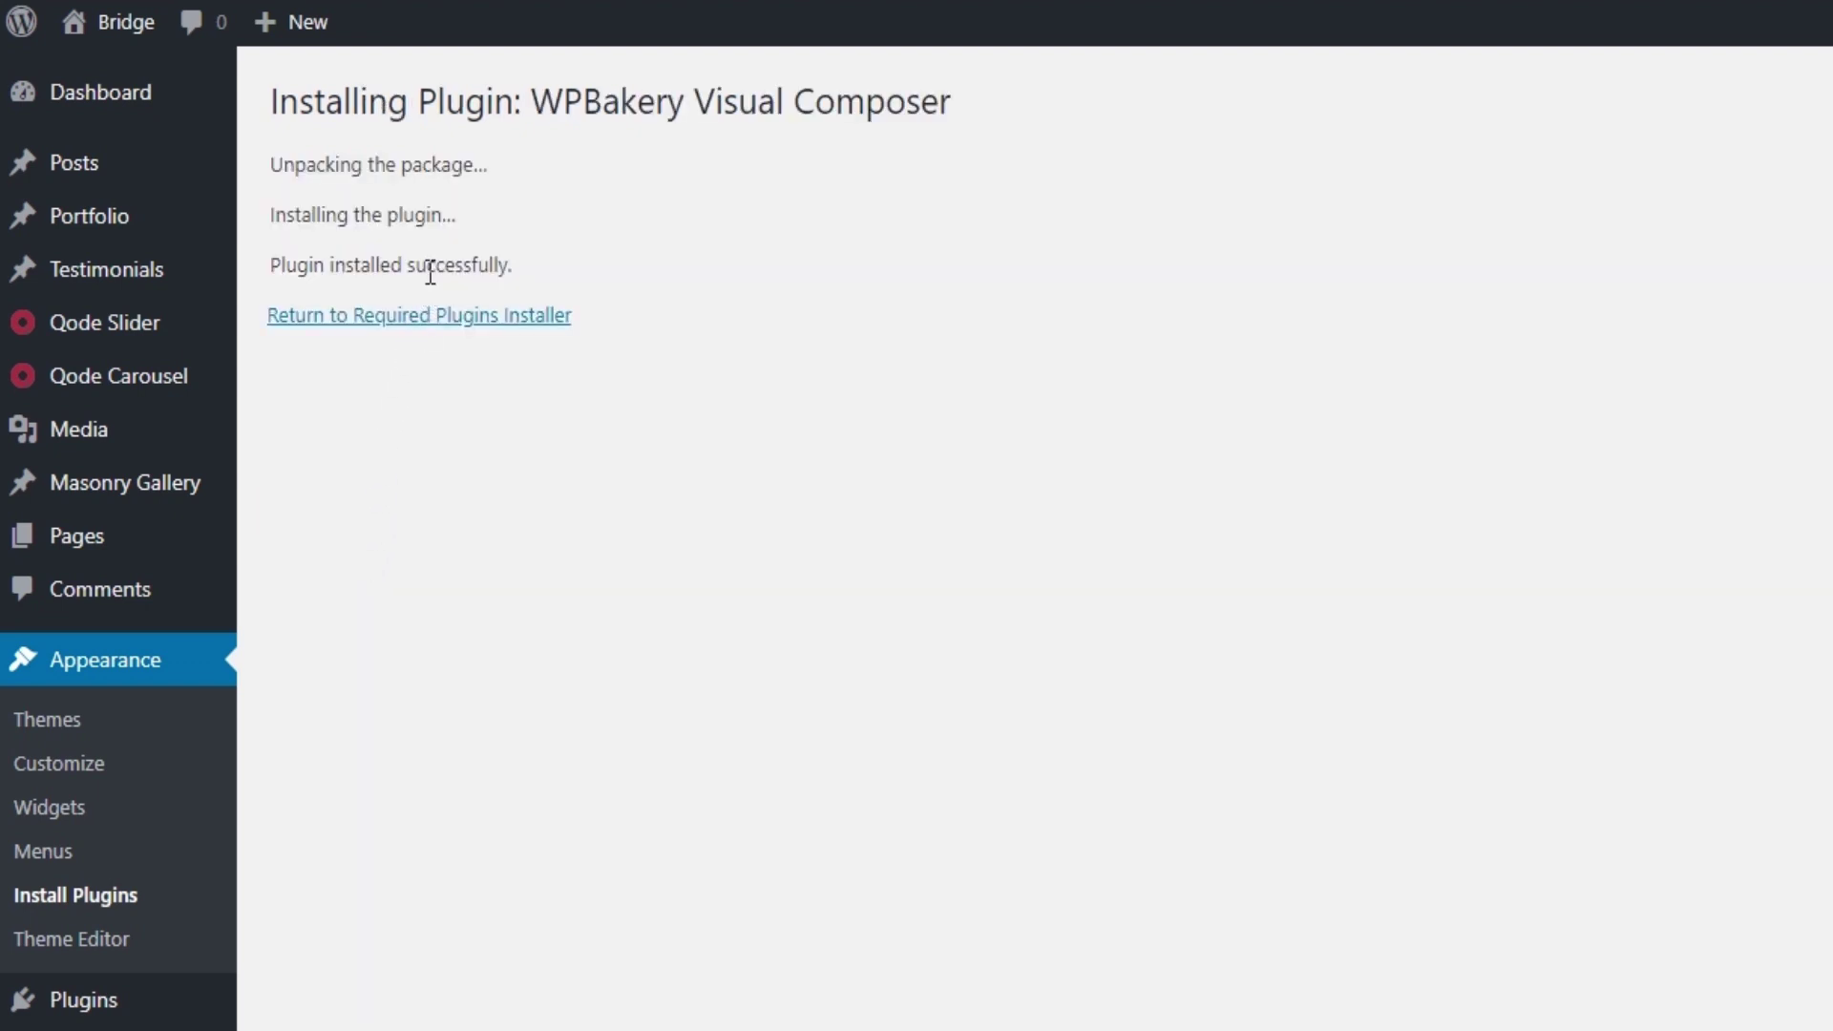
- Activate WPBakery Visual Composer from the required plugins installer
left_click(408, 322)
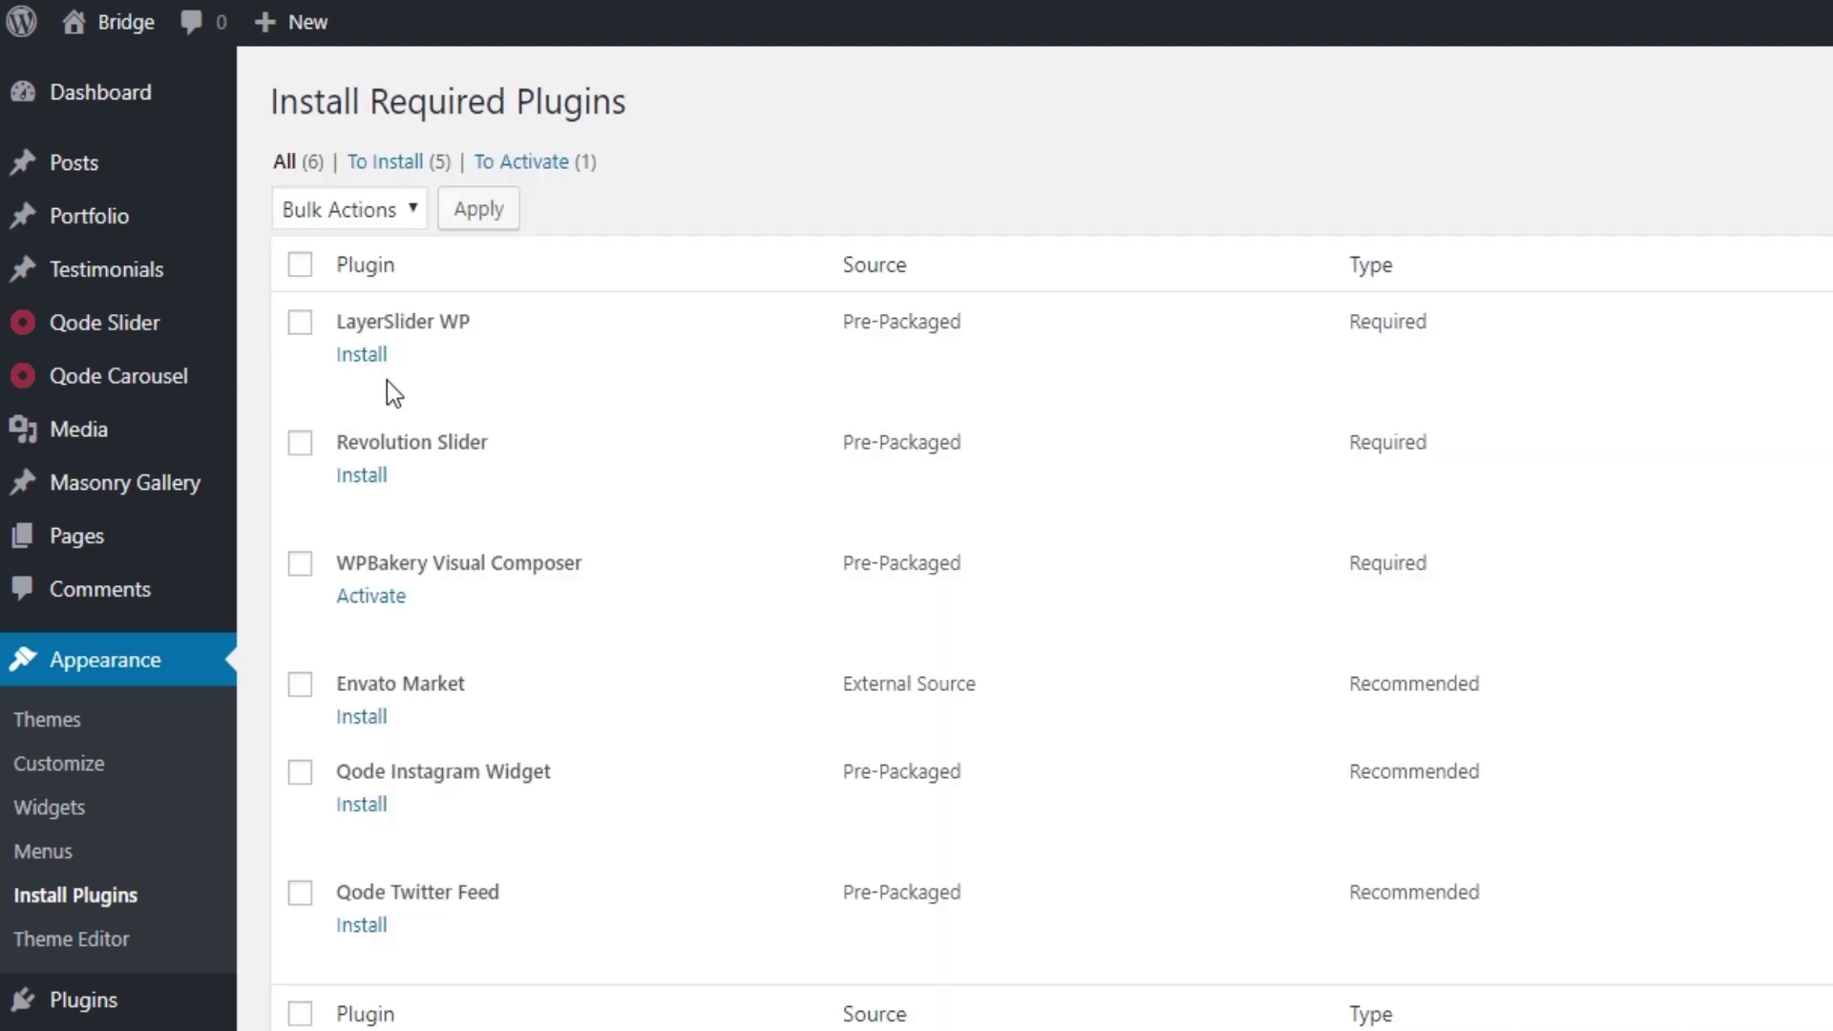
left_click(299, 563)
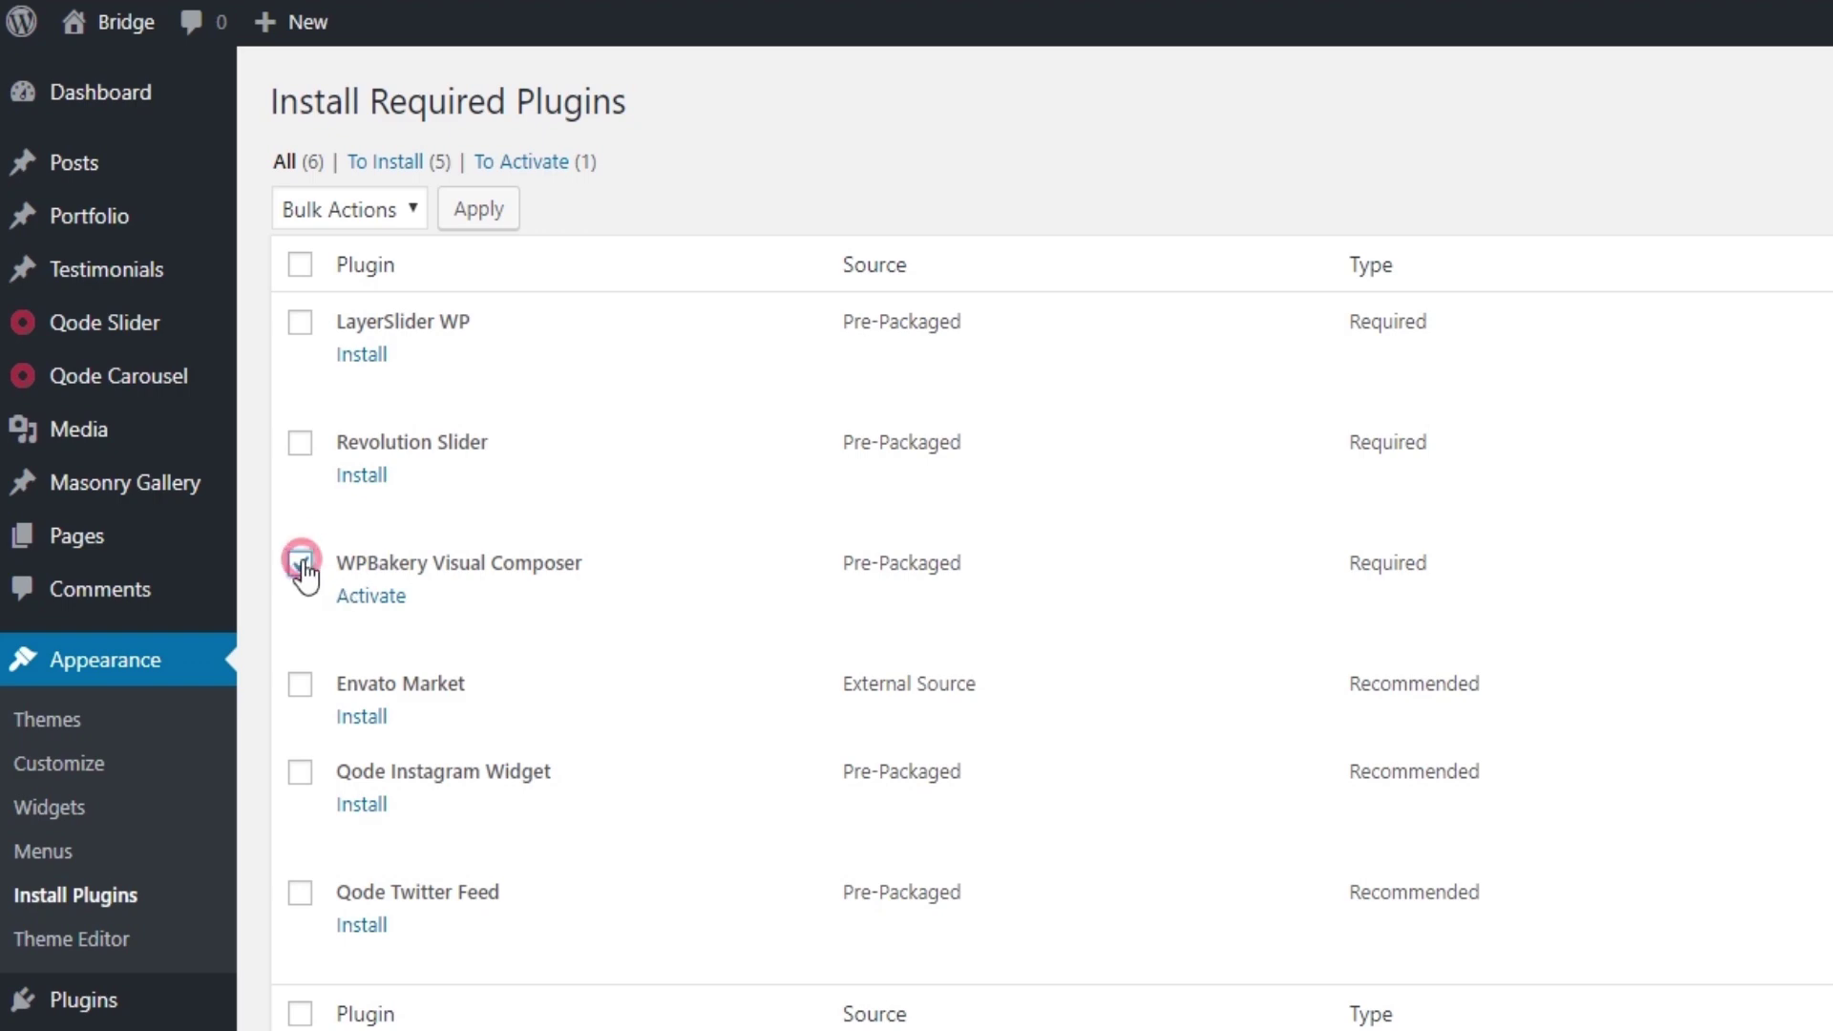
left_click(381, 597)
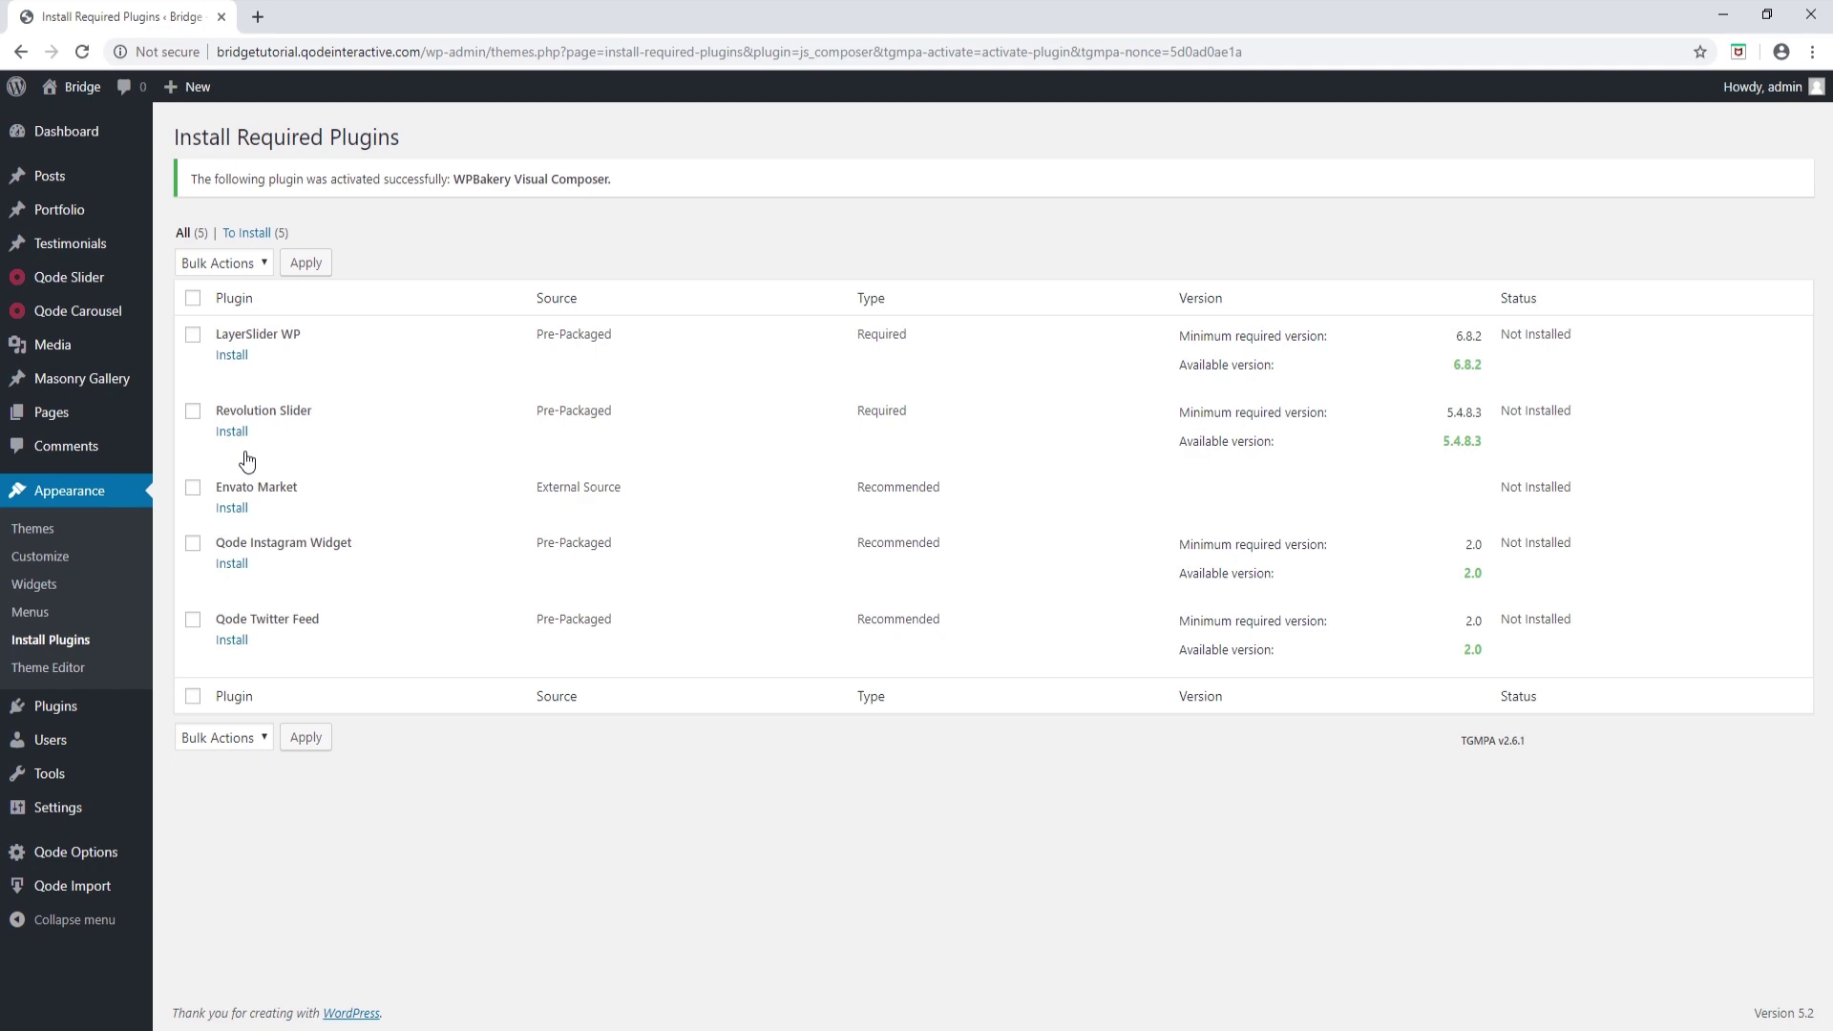
- Open the About Us page in the WPBakery backend editor
left_click(57, 412)
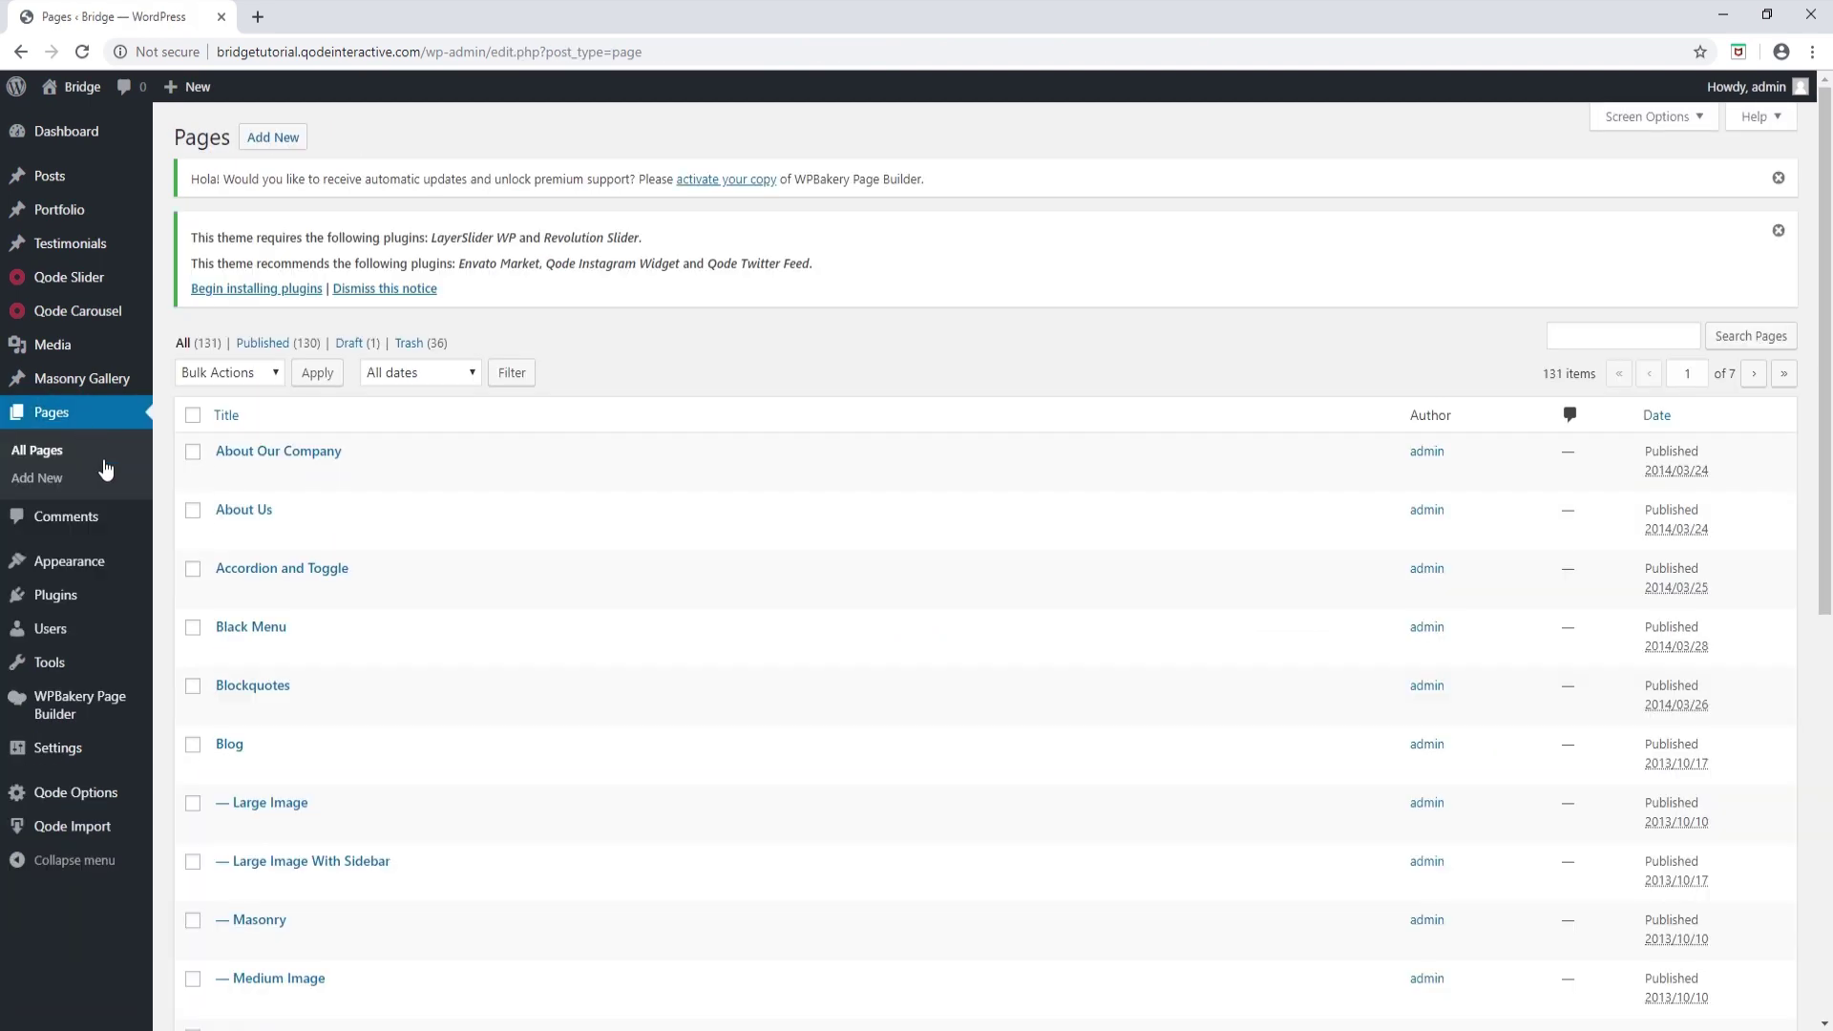
left_click(259, 508)
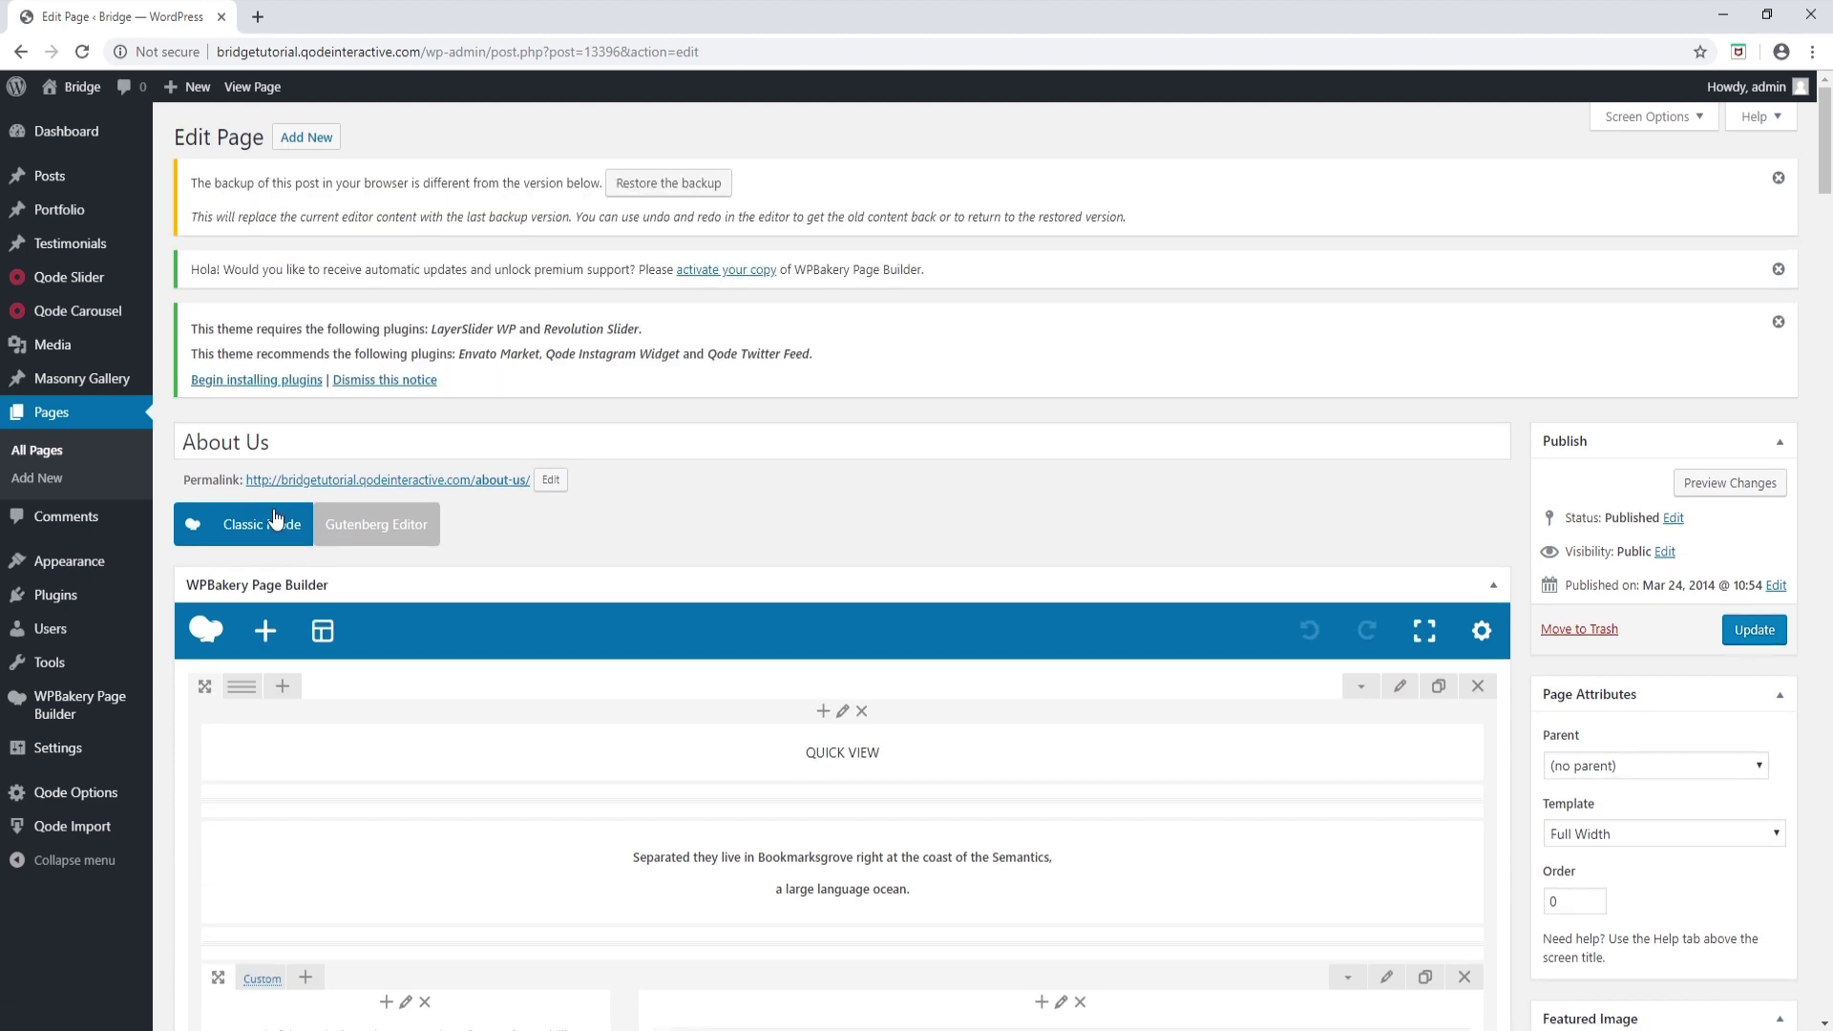
scroll(1151, 745, "down", 2)
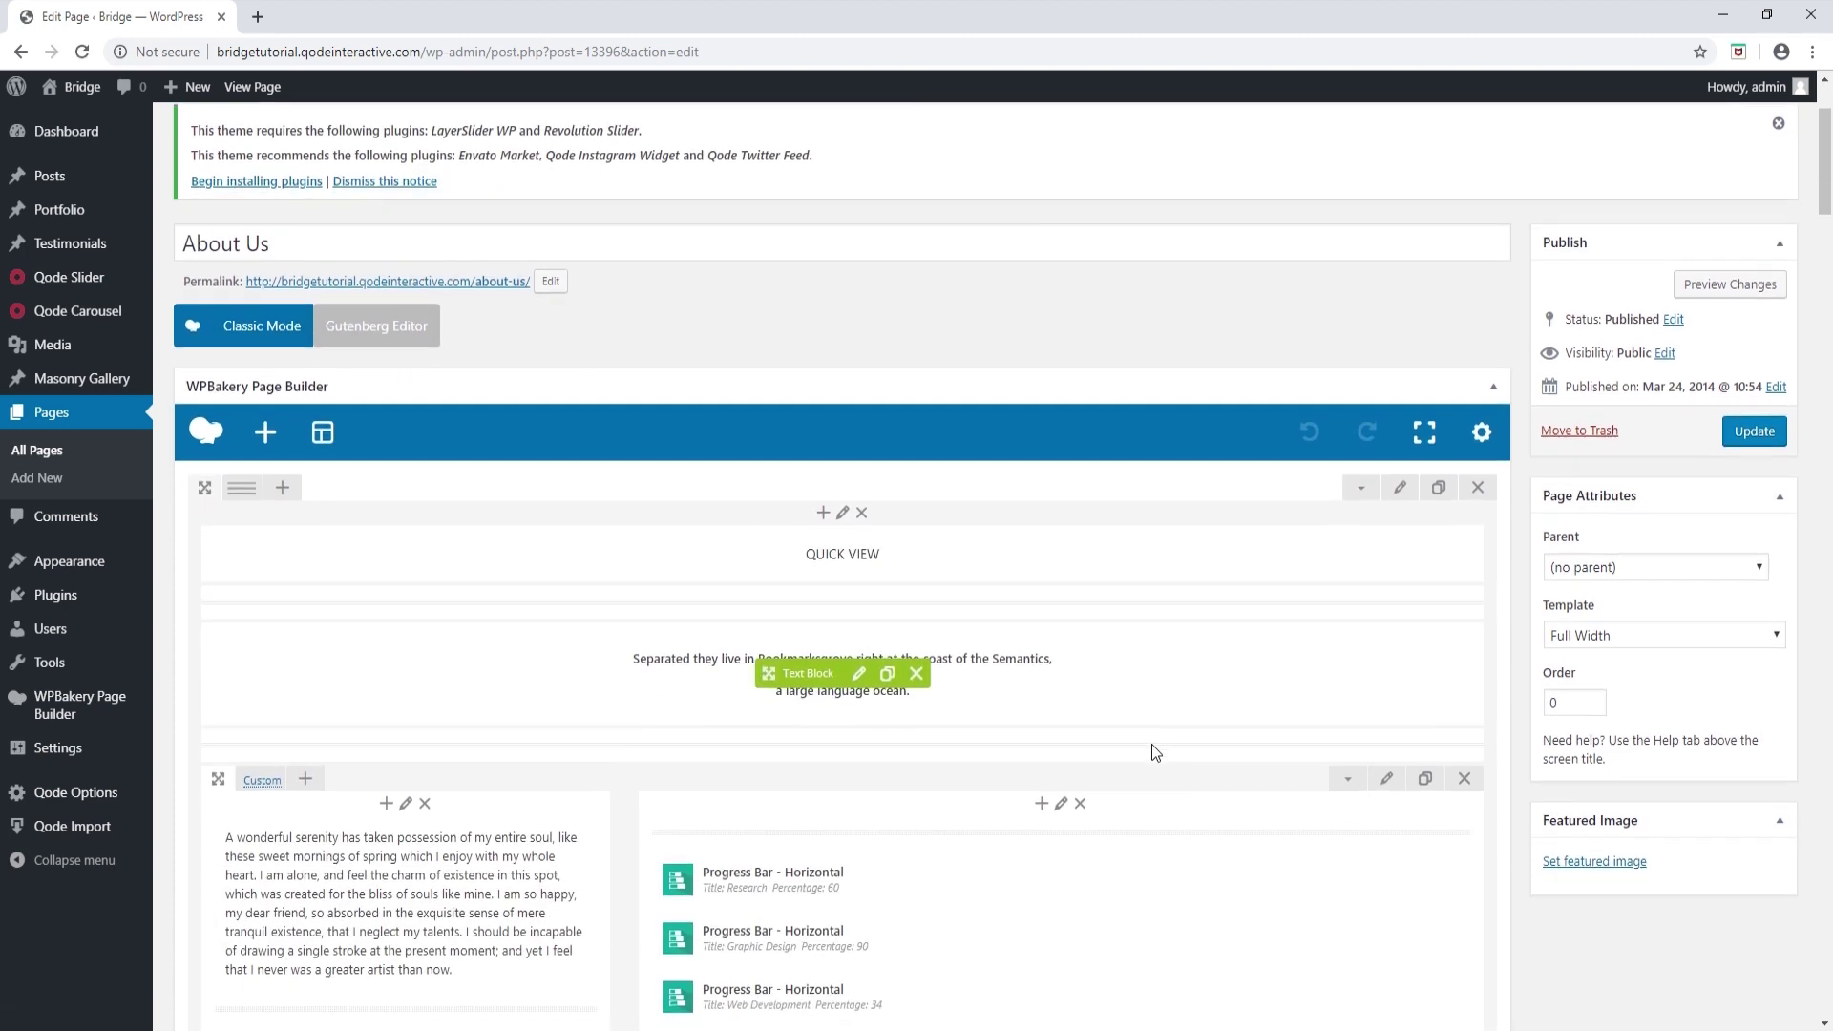
scroll(1151, 742, "down", 7)
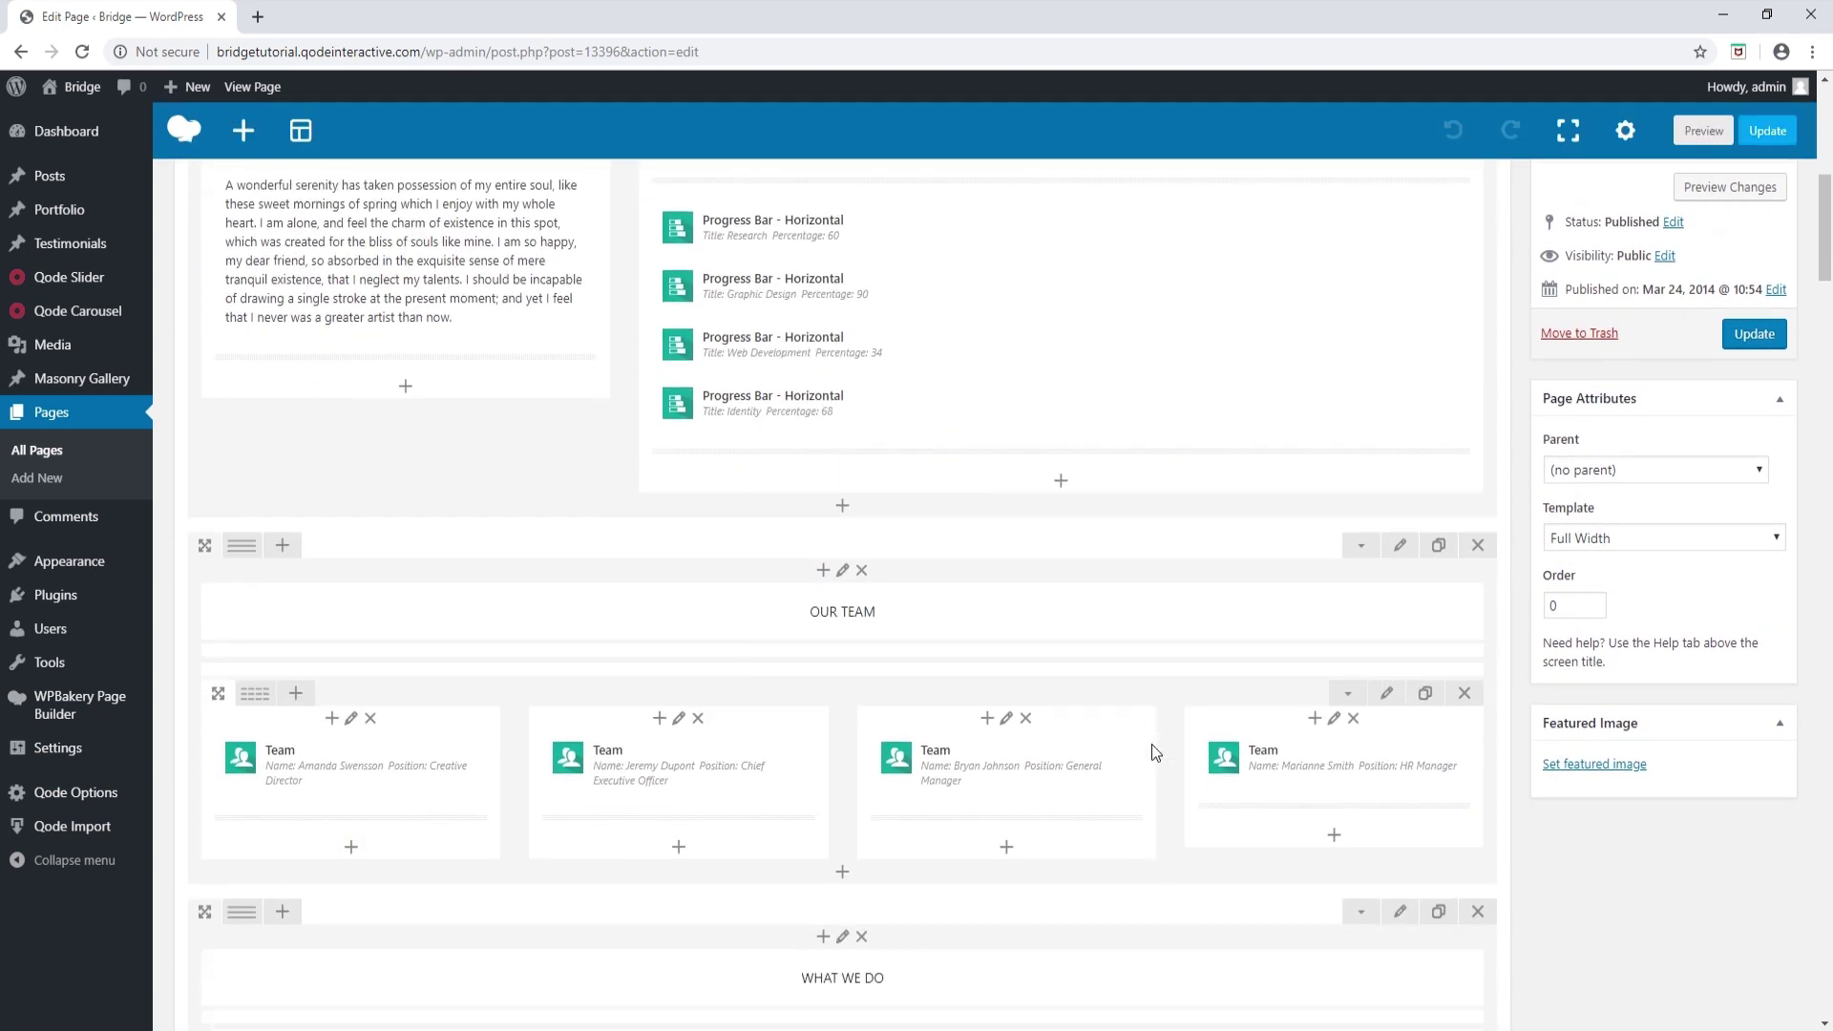
scroll(1151, 742, "up", 3)
scroll(1126, 711, "up", 3)
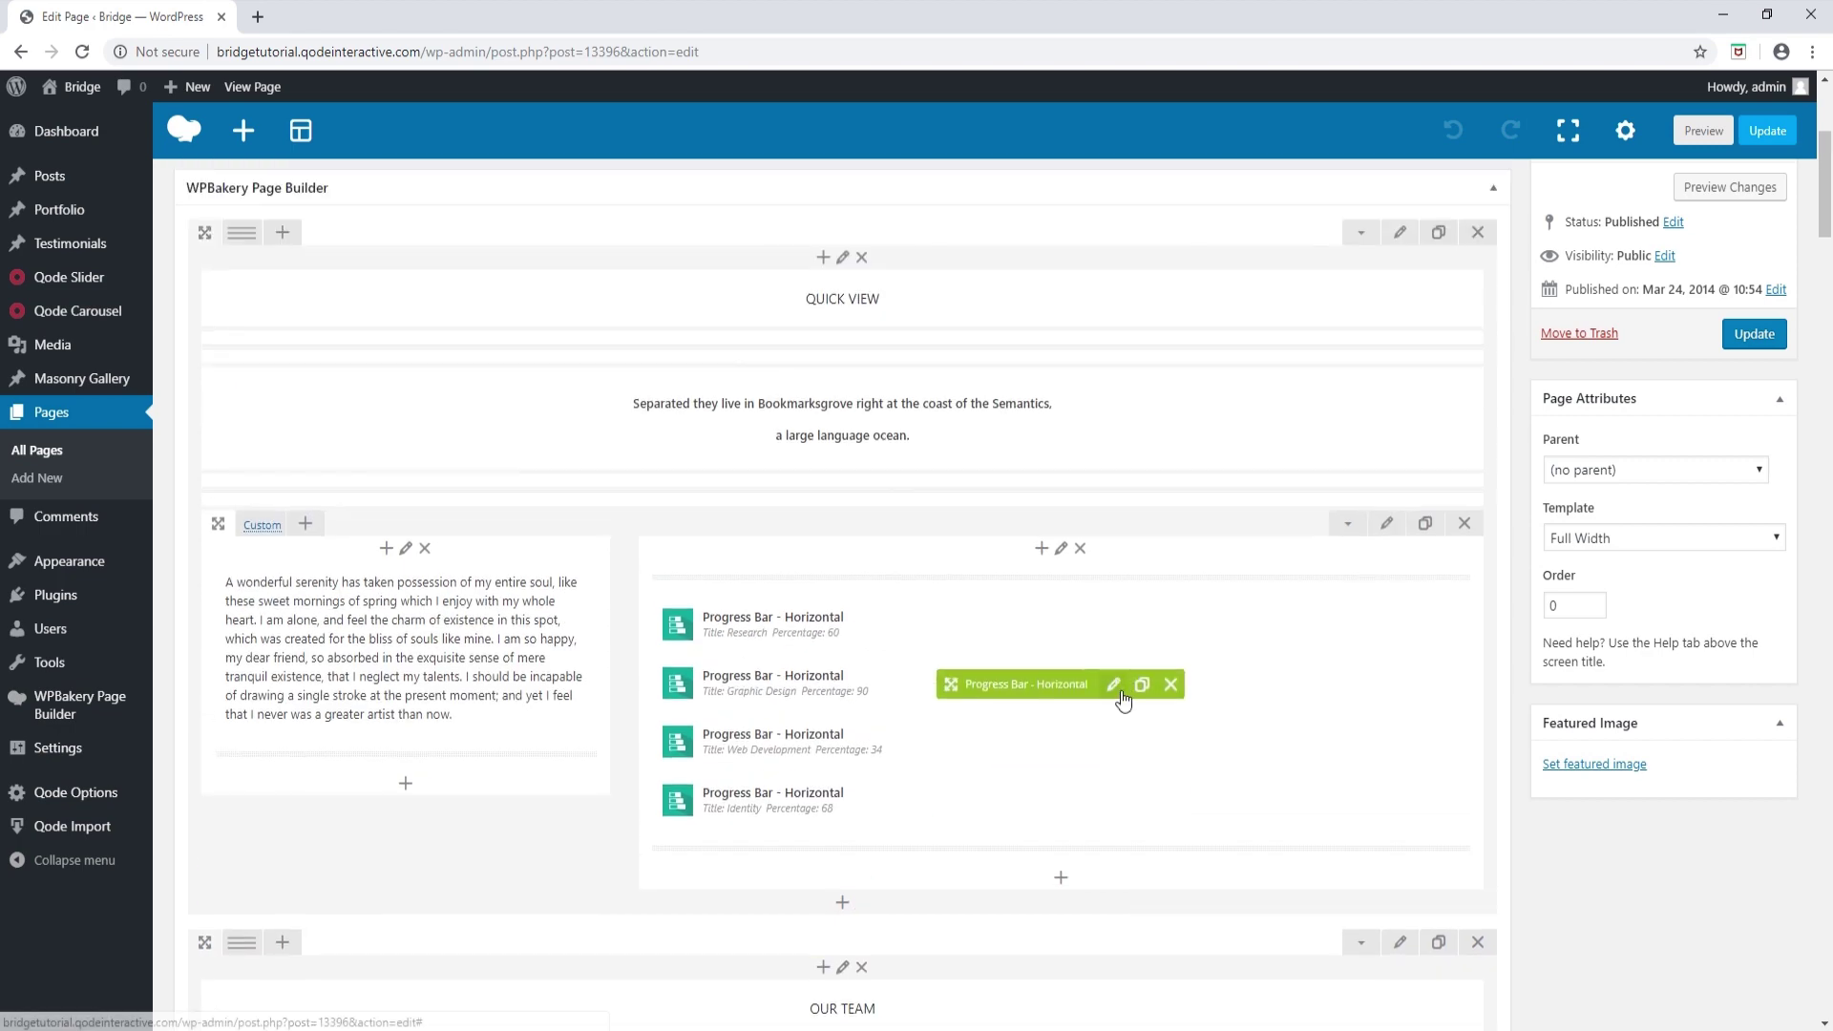
scroll(1107, 688, "down", 2)
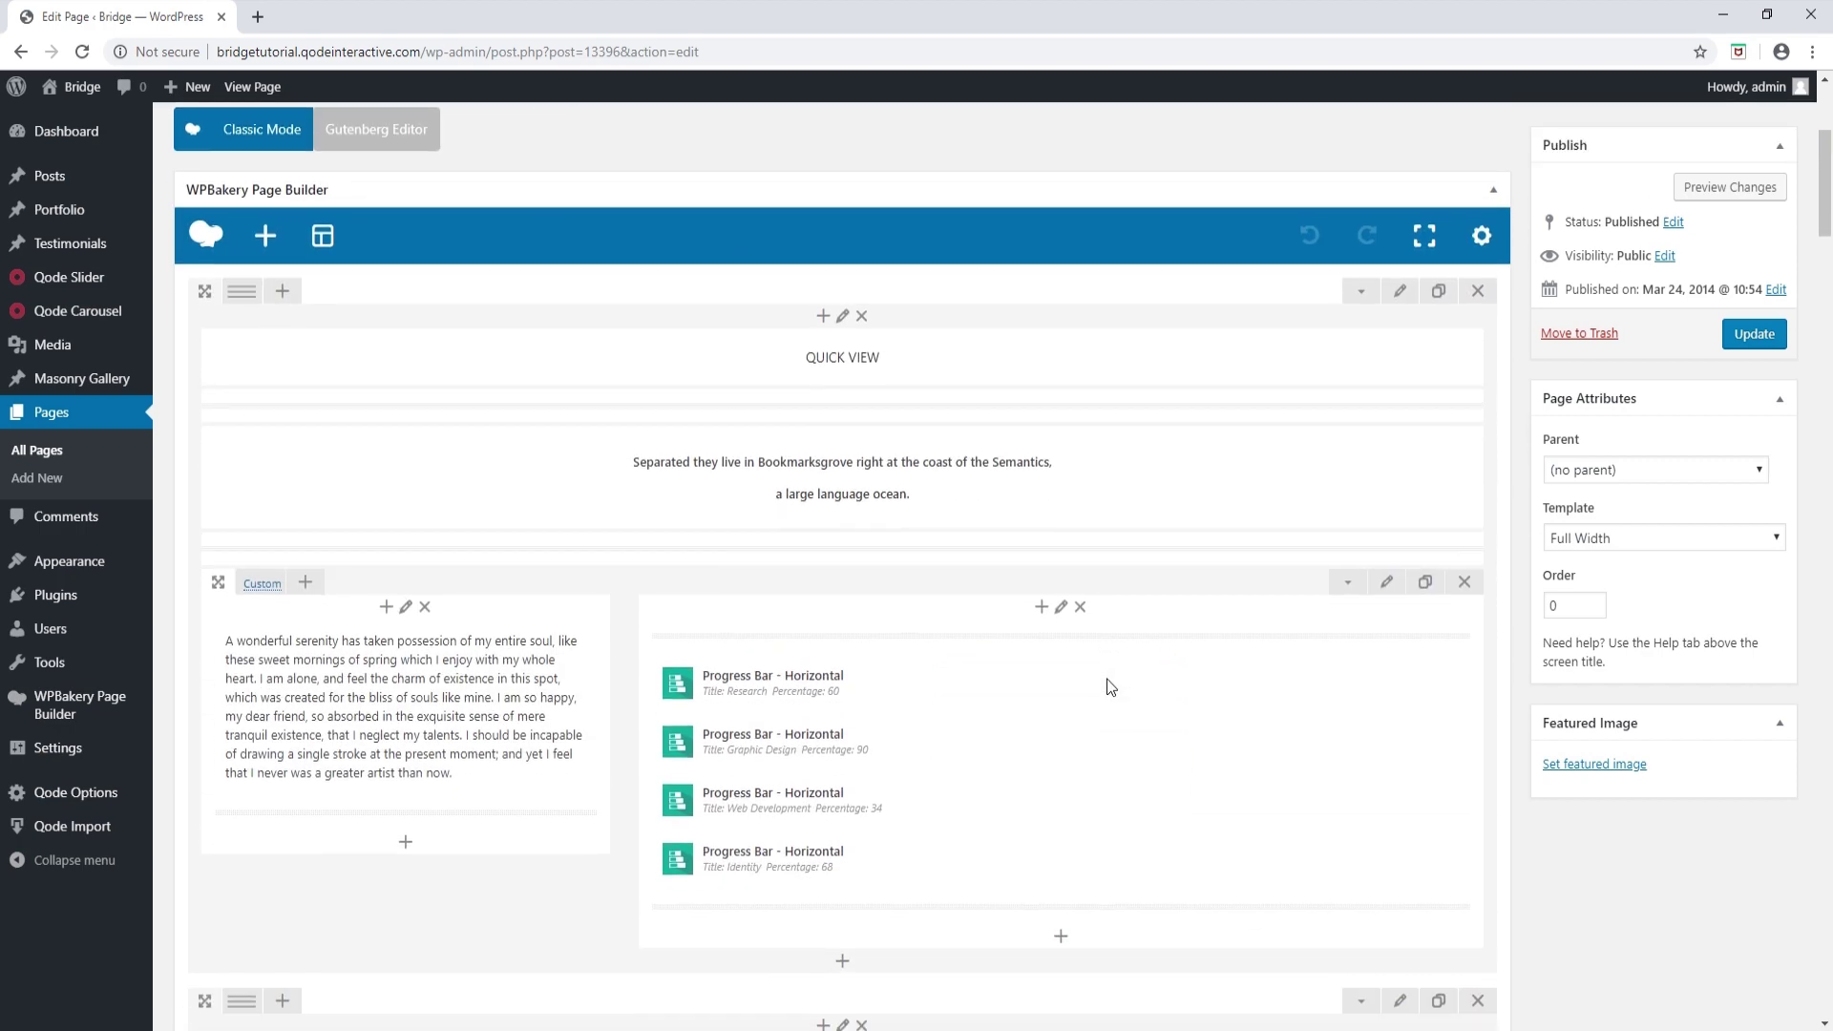
- Move the Research progress bar under the intro text and the paragraph into the right column
mouse_move(1050, 626)
left_click_drag(988, 625, 755, 508)
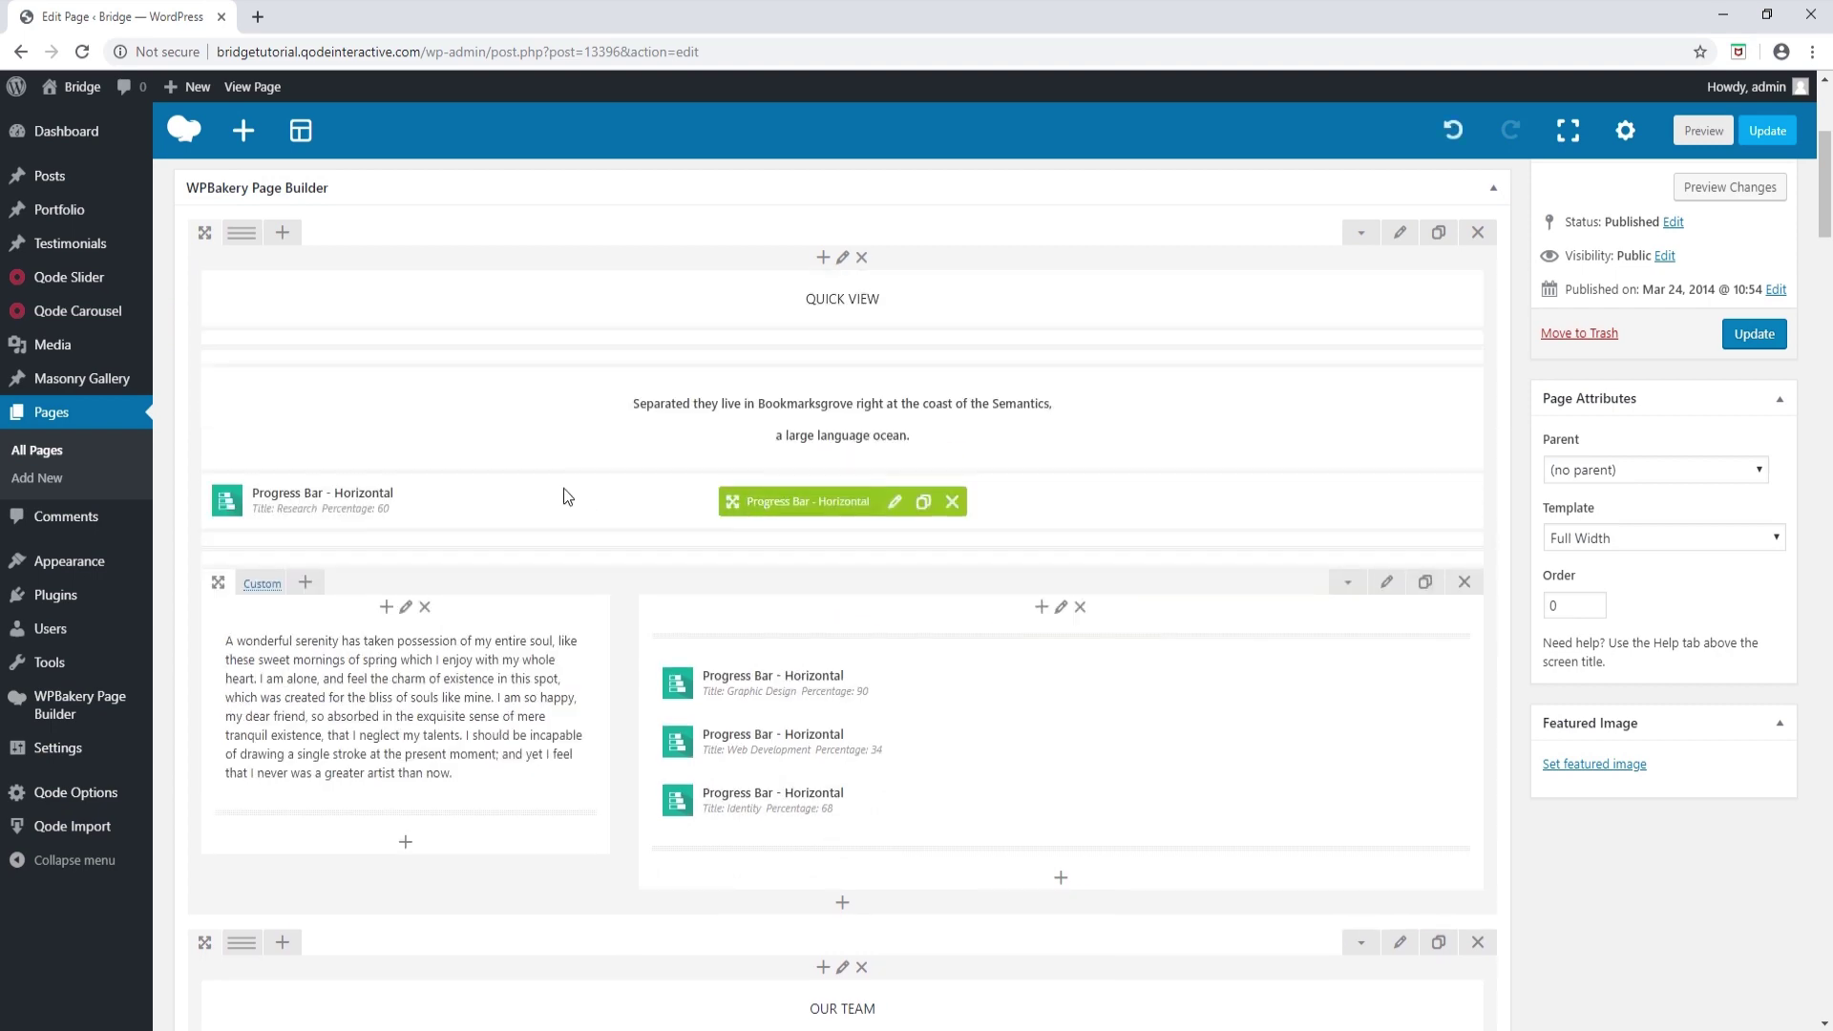
mouse_move(401, 707)
left_click_drag(329, 706, 959, 707)
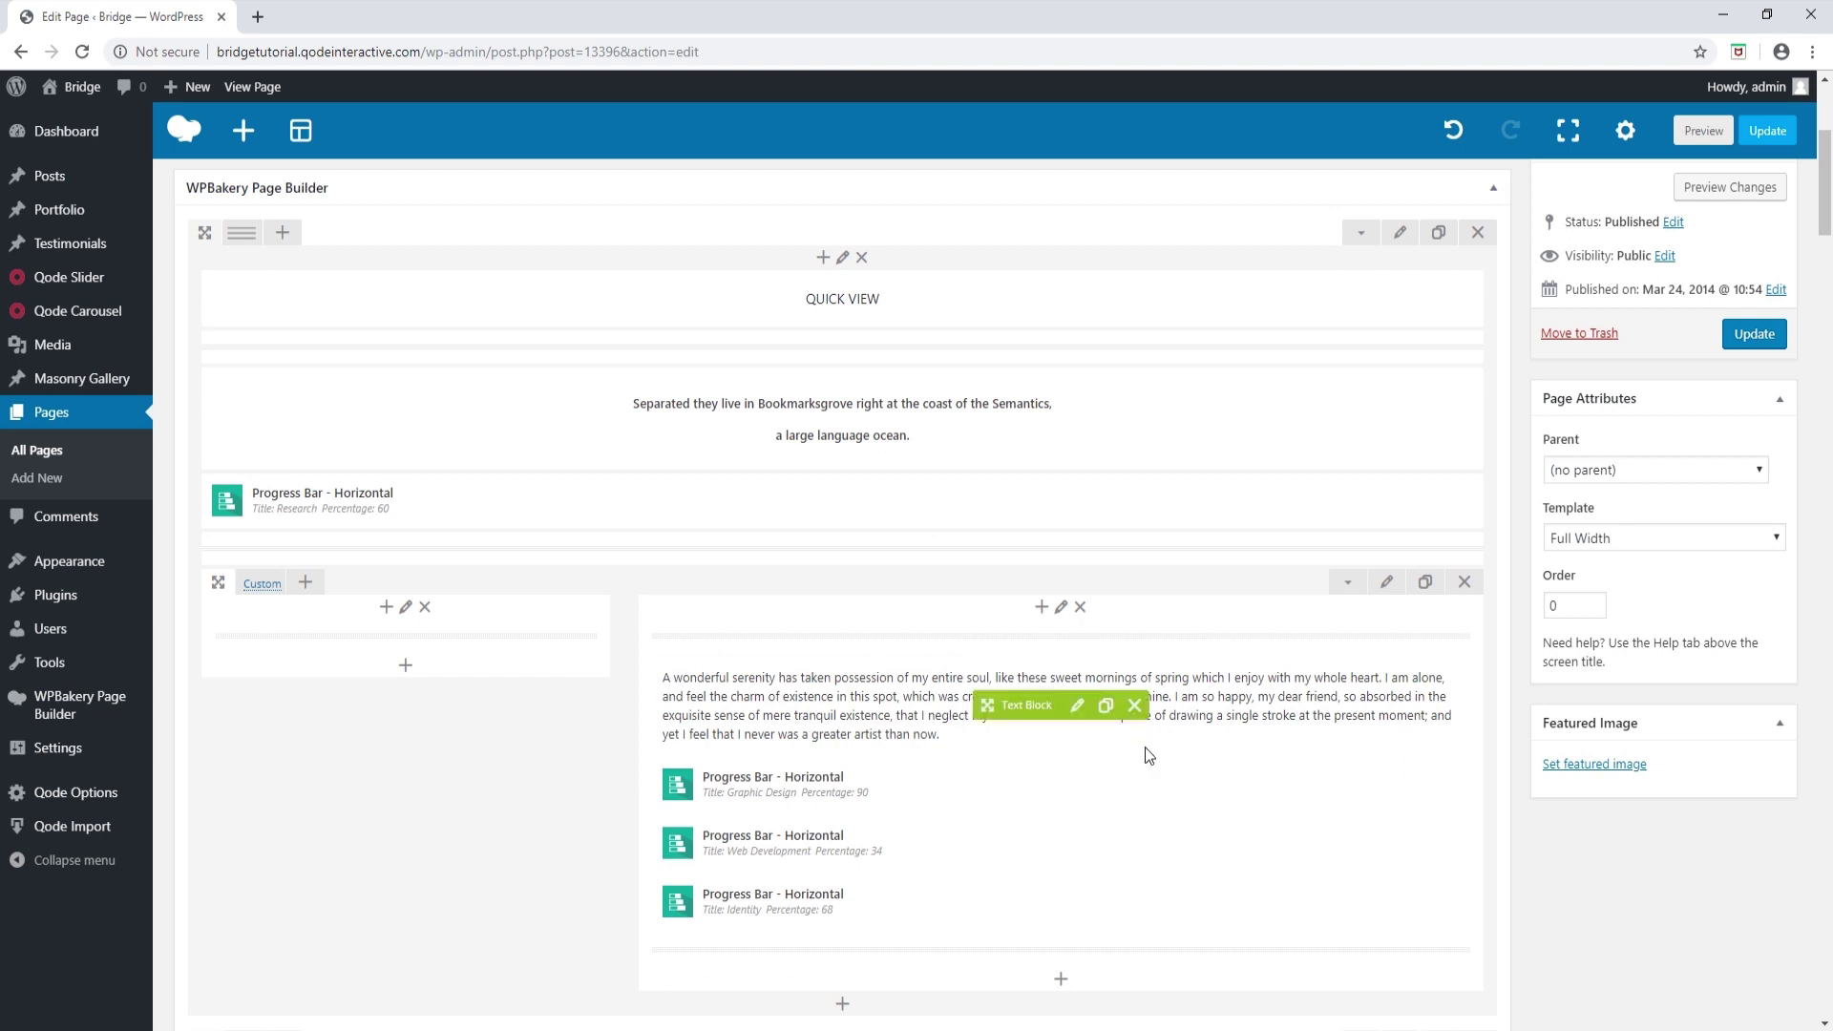
- Clone the paragraph text block twice and delete the Graphic Design and Web Development progress bars
left_click(1106, 706)
left_click(1106, 707)
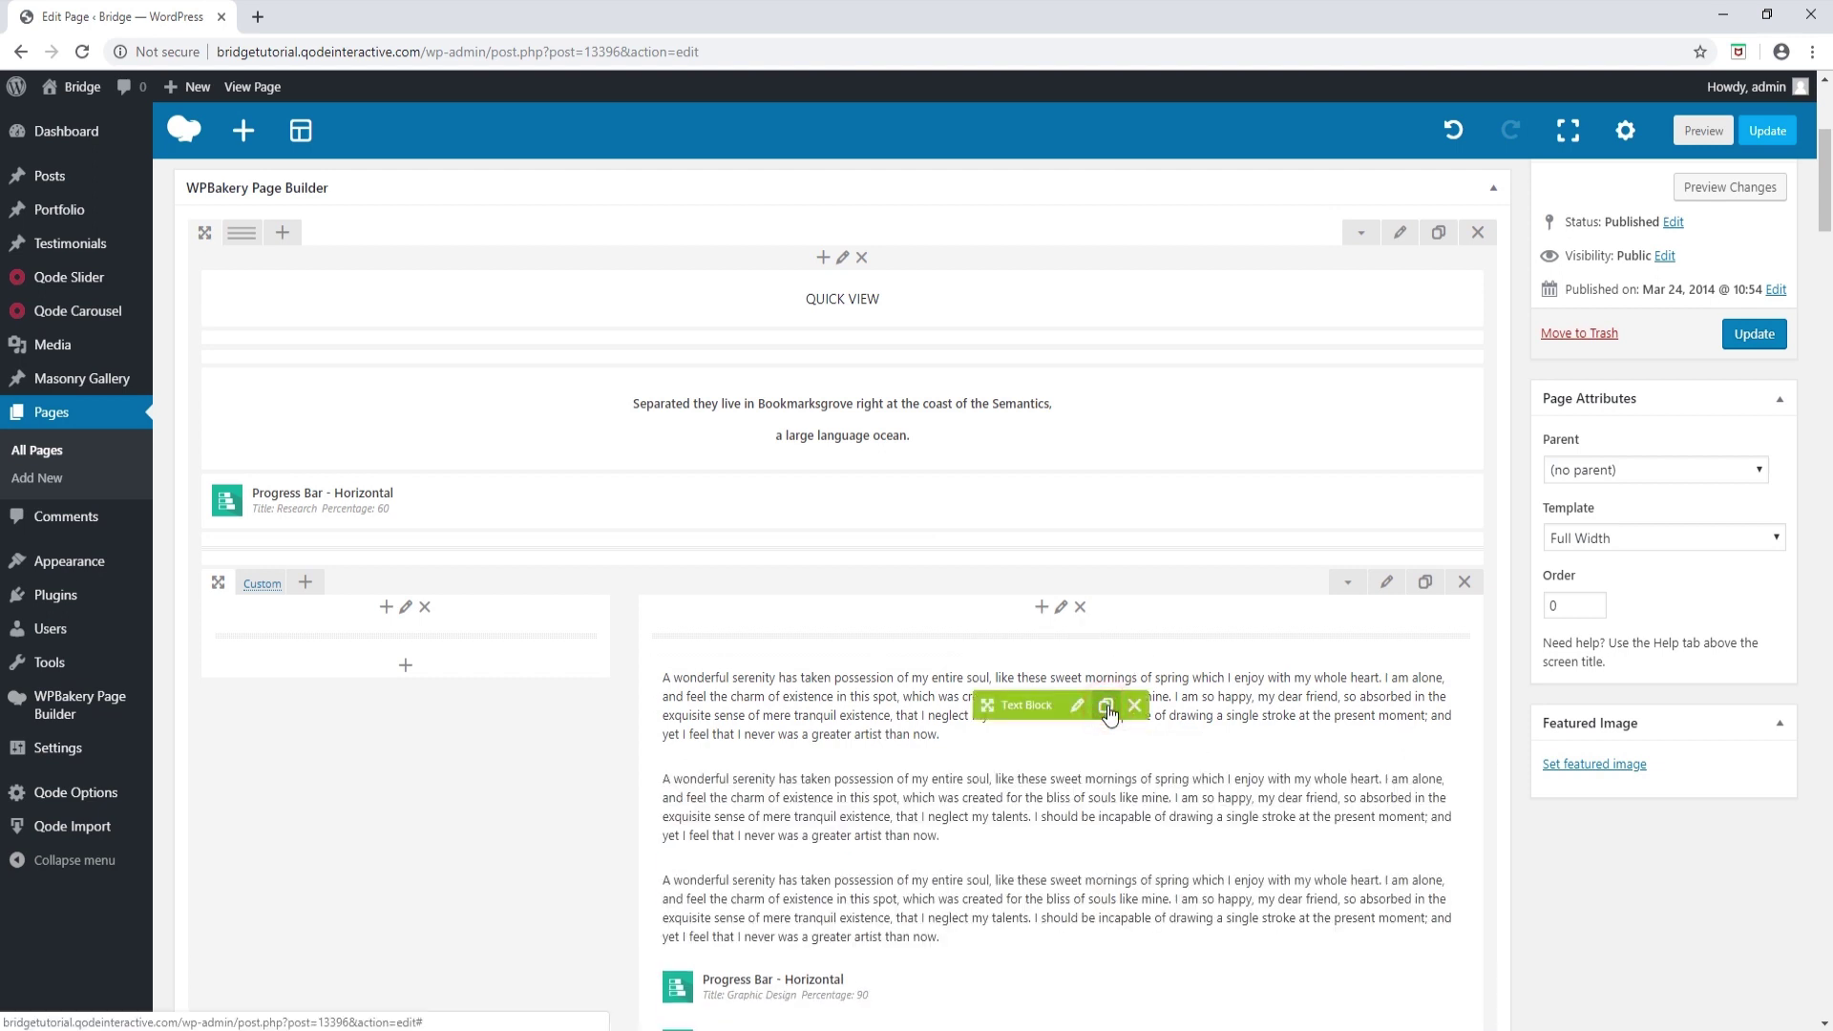
scroll(1108, 711, "down", 3)
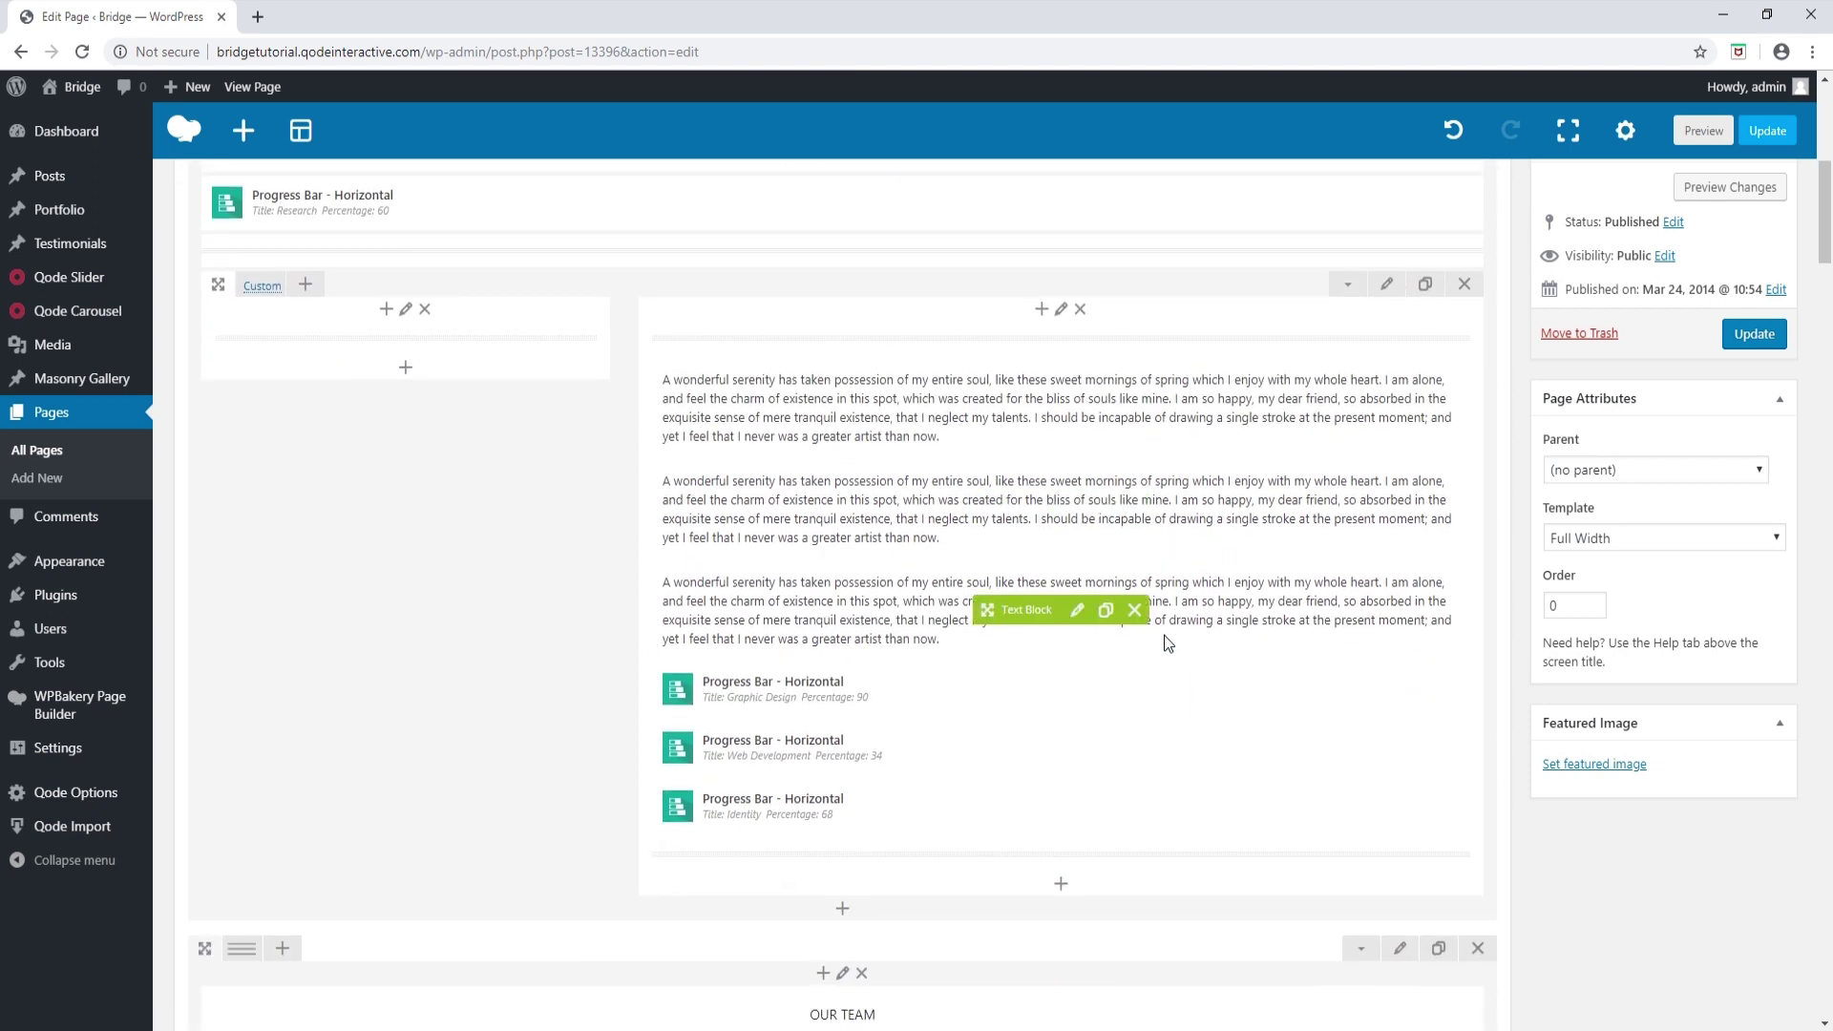
left_click(1170, 691)
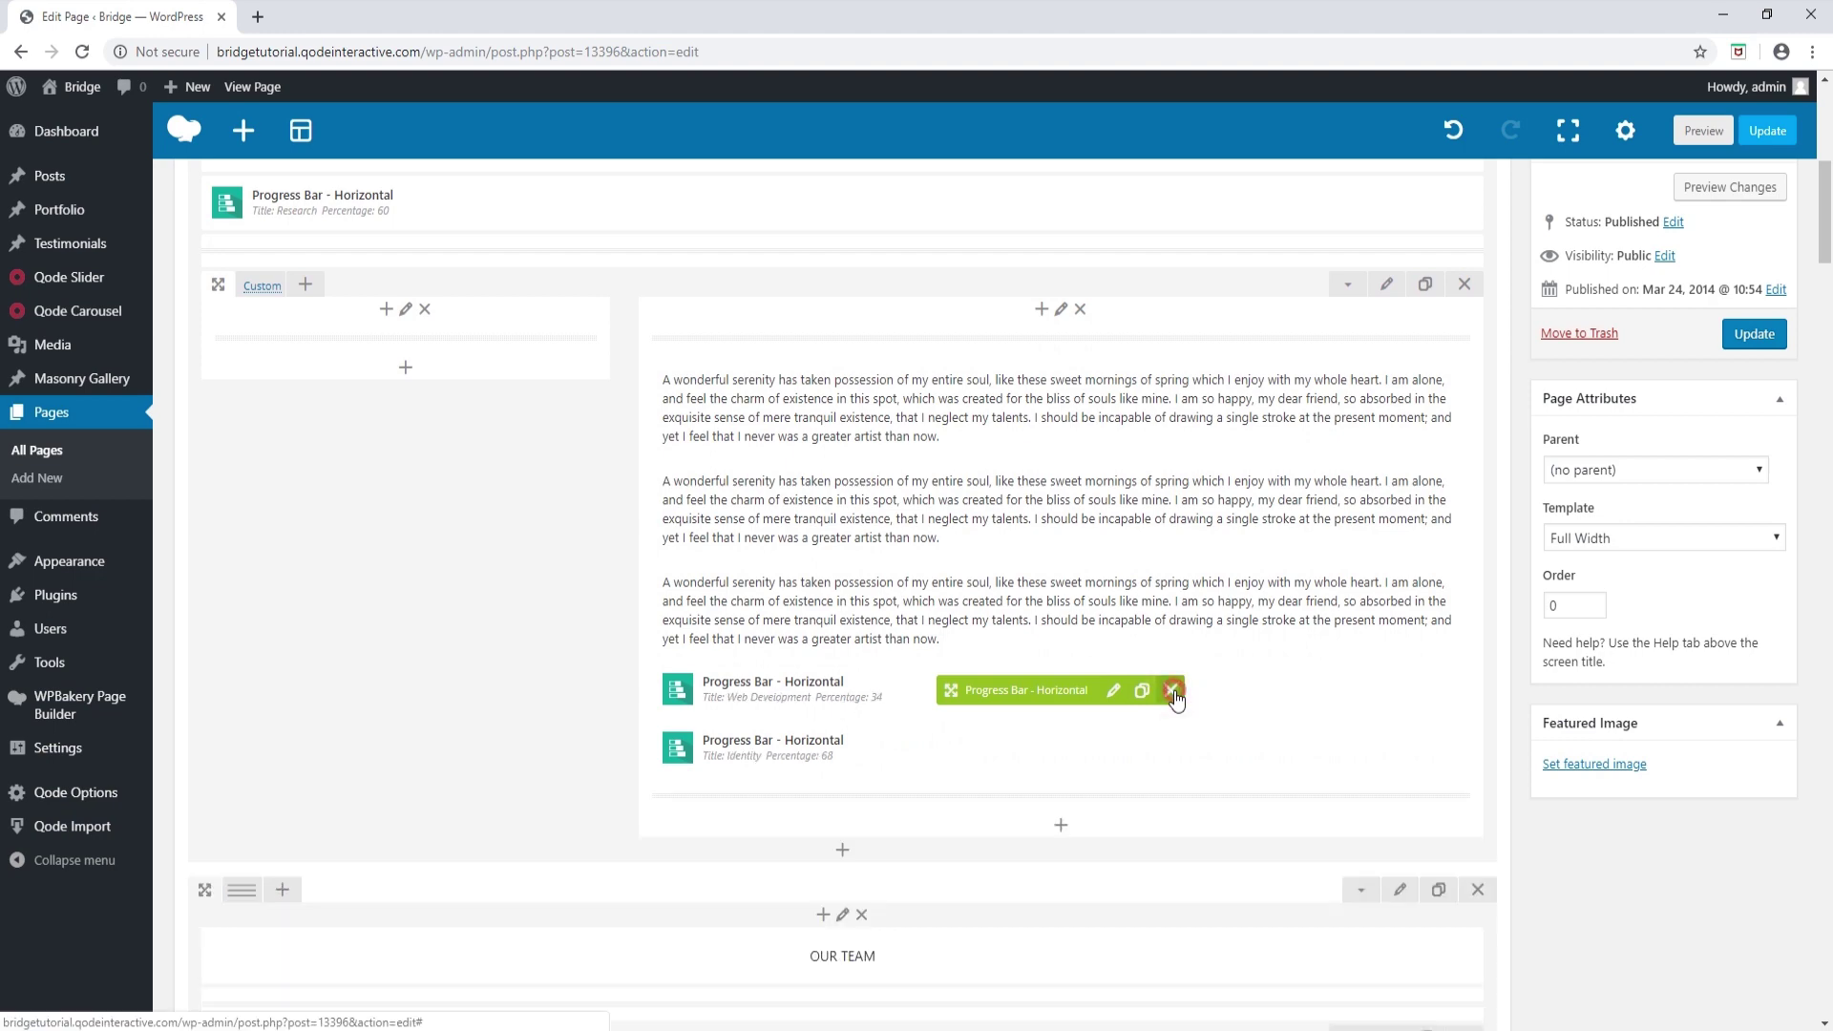
left_click(1171, 690)
scroll(1129, 600, "up", 7)
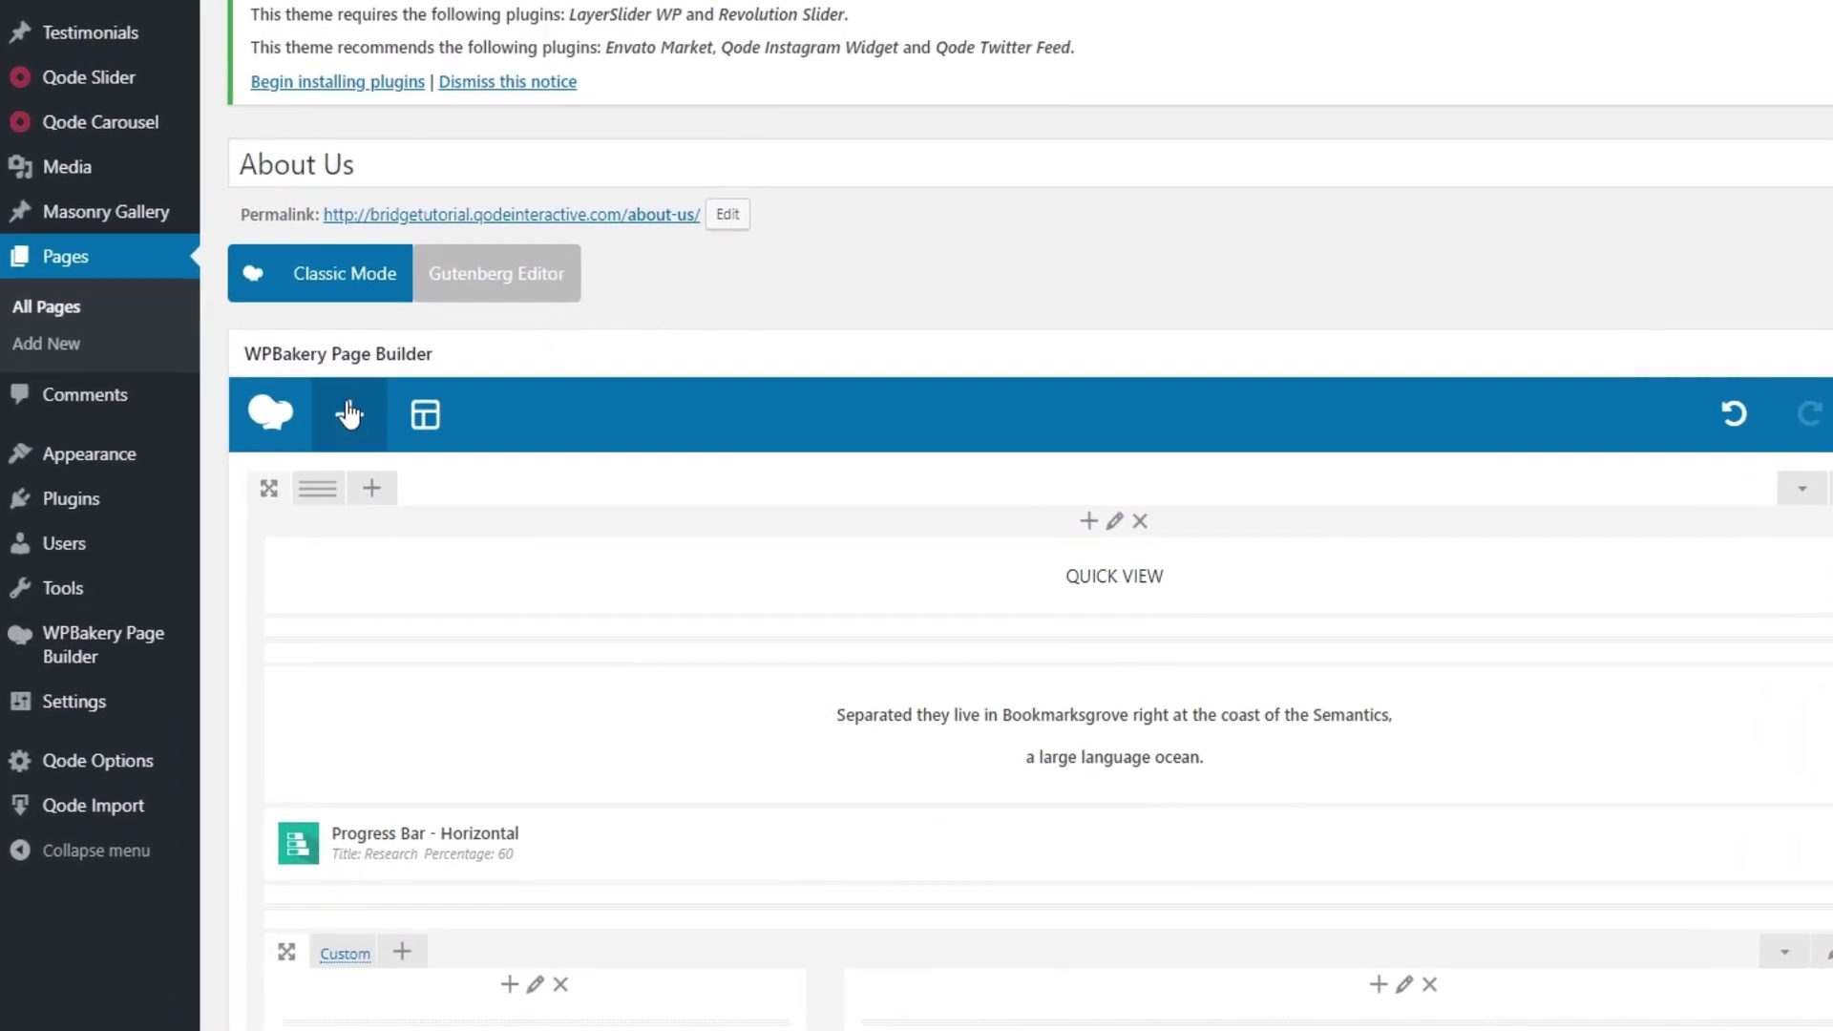
- Add a Cards Gallery element to the About Us layout, saving its default settings
left_click(349, 415)
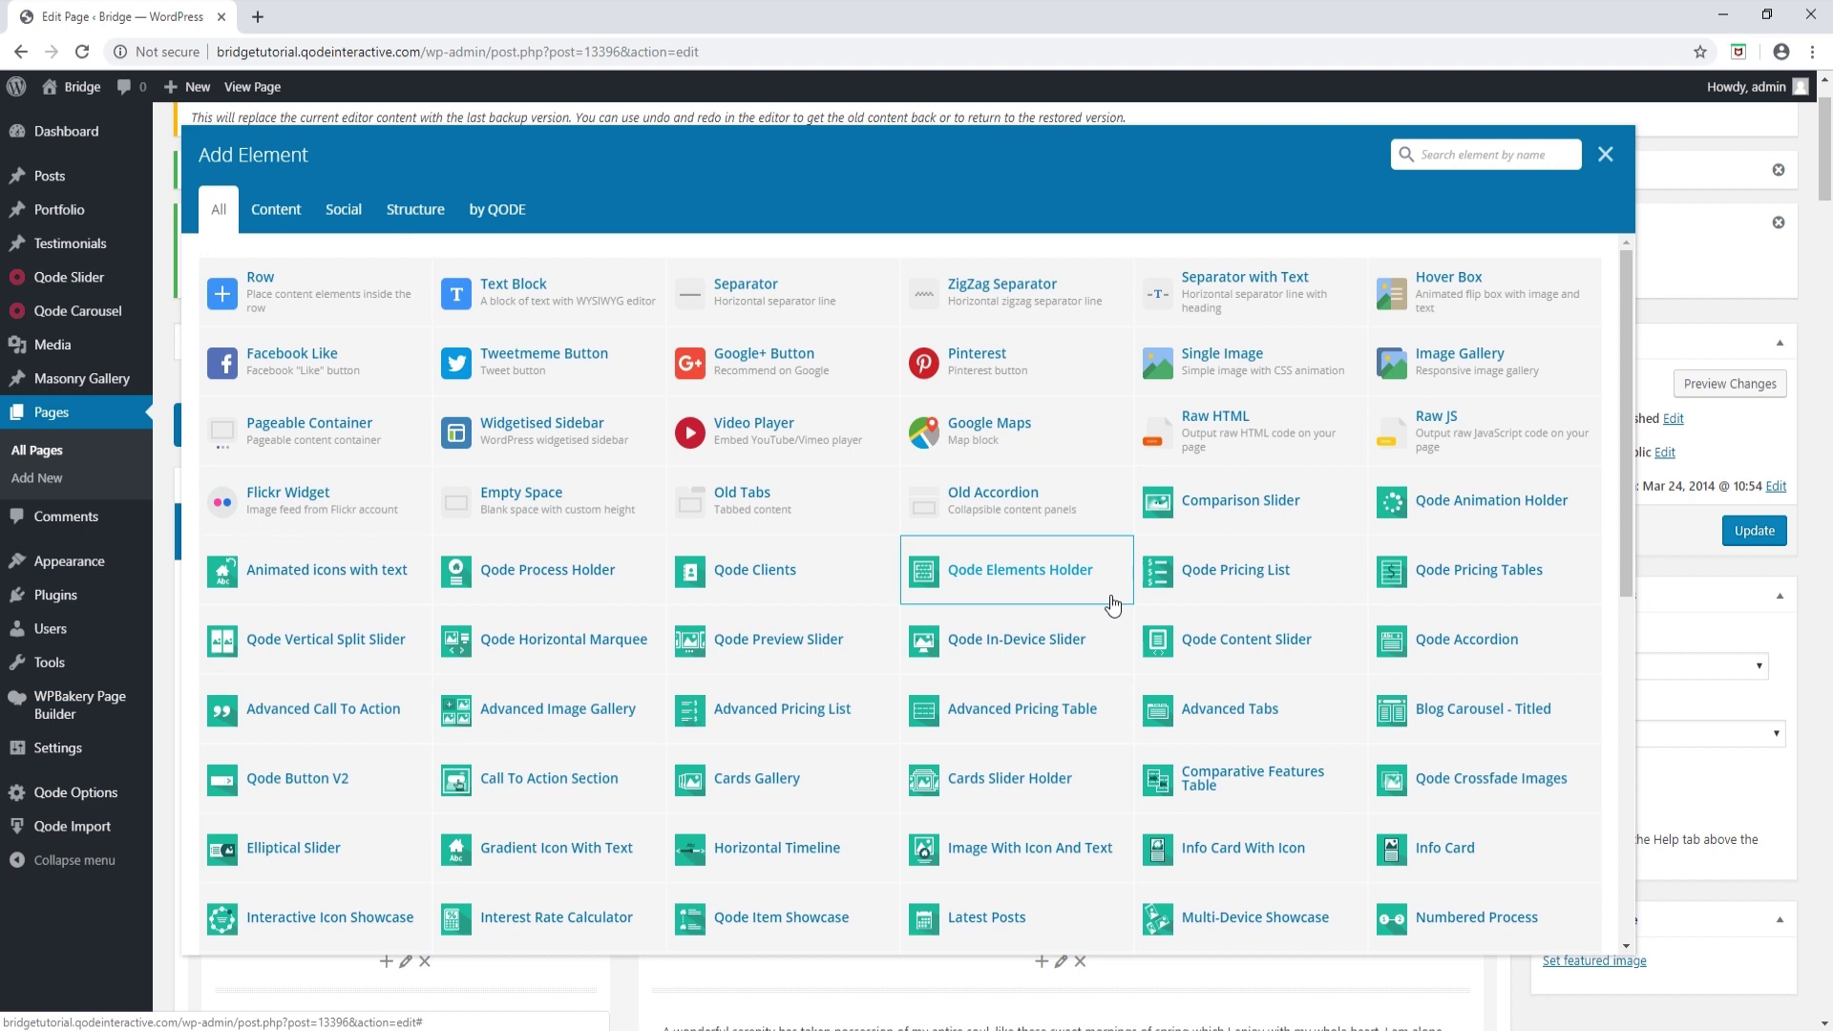
scroll(1112, 603, "down", 1)
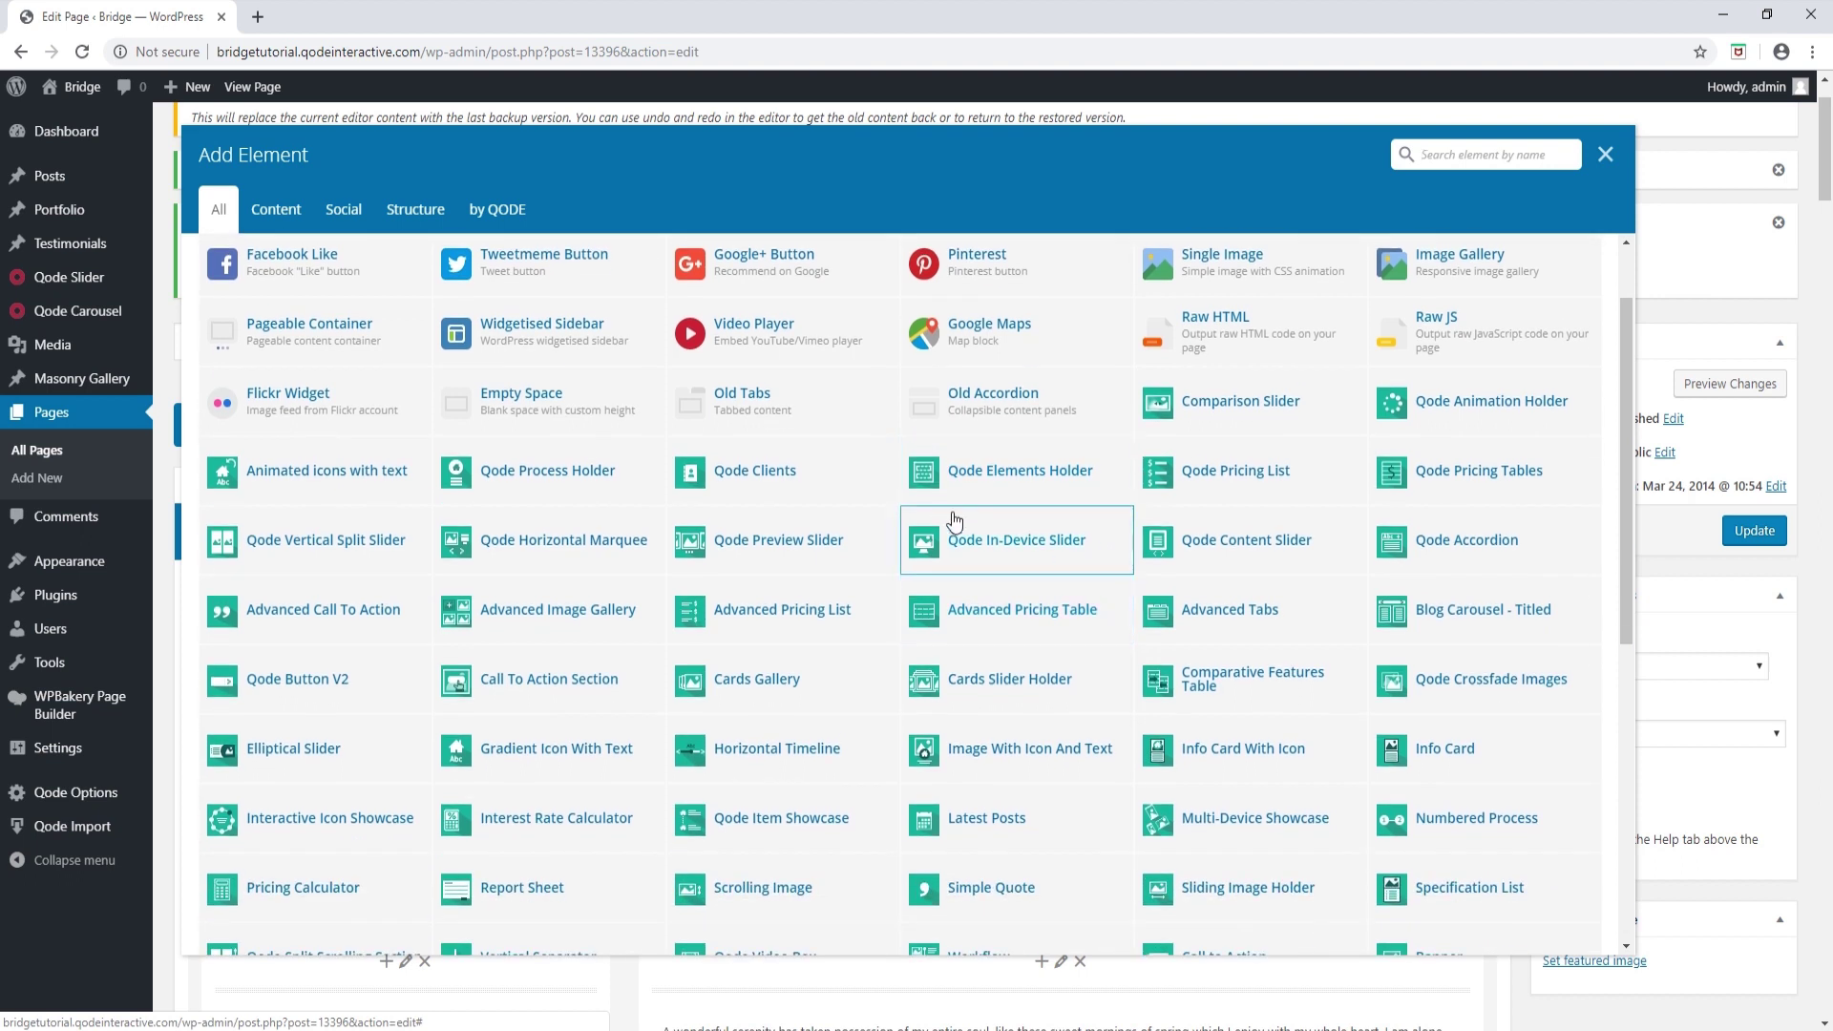
left_click(847, 668)
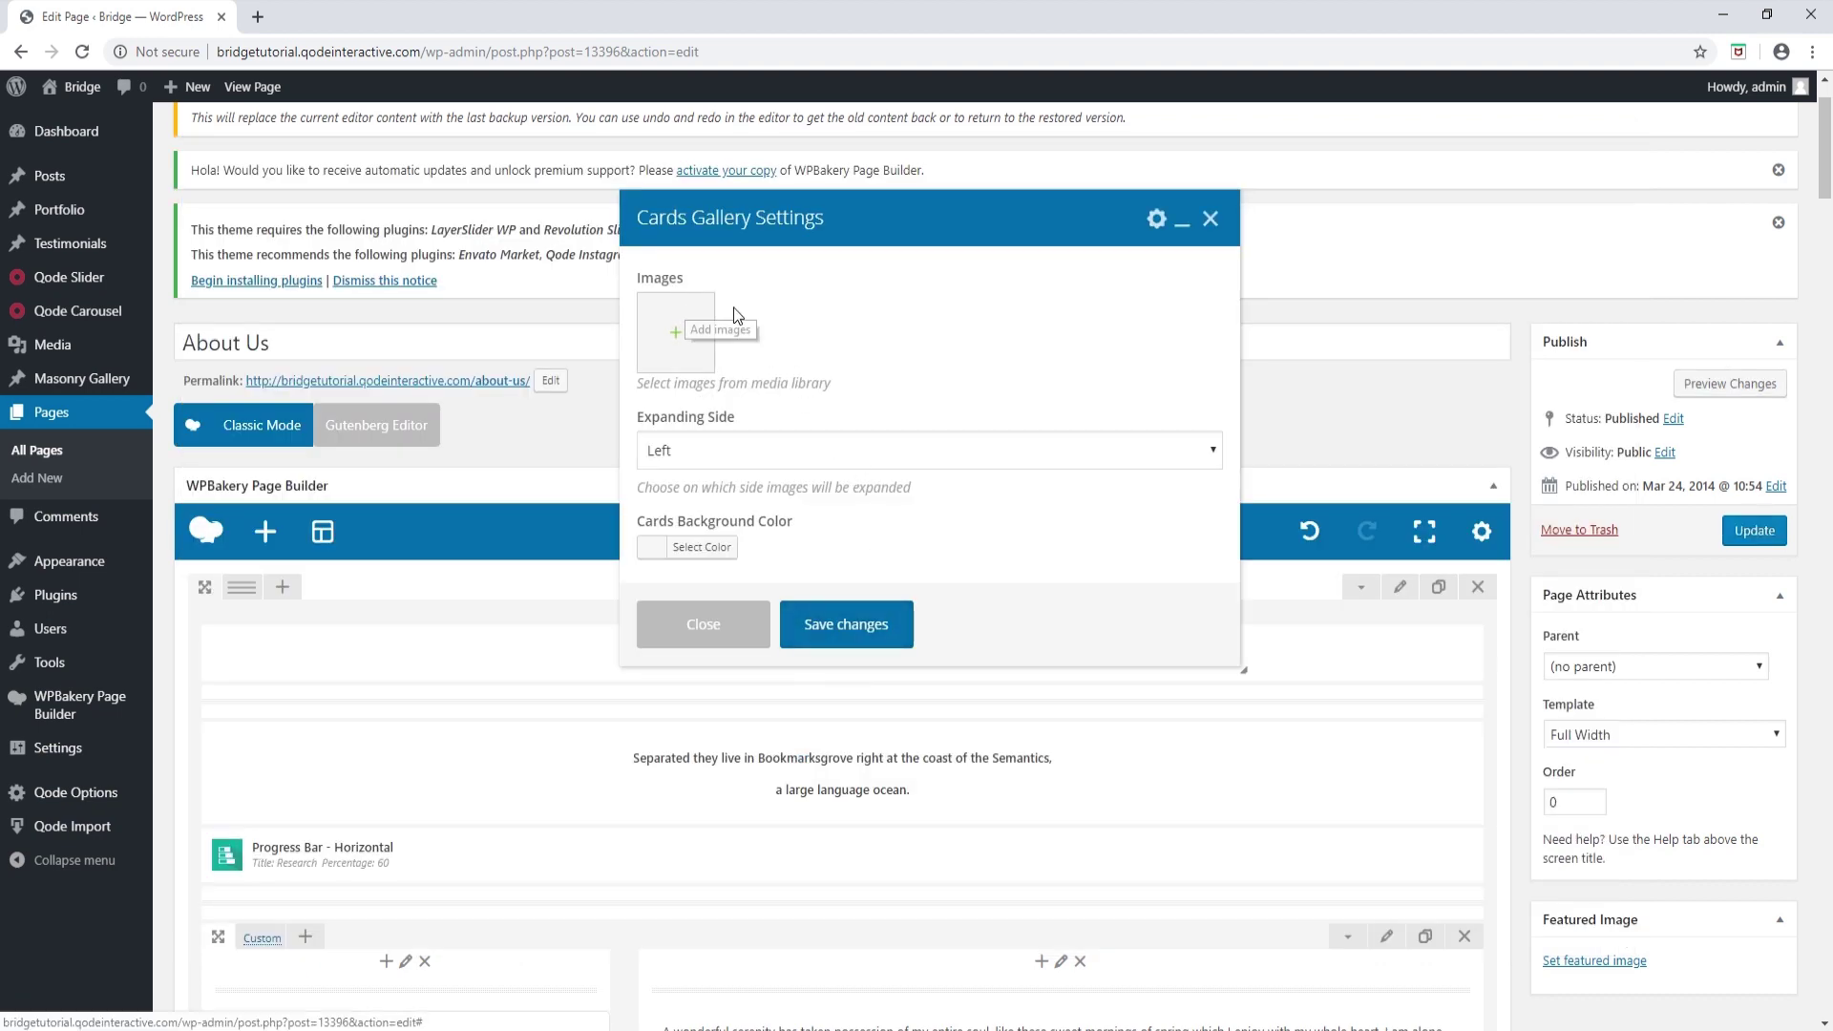
left_click(844, 632)
scroll(930, 619, "down", 1)
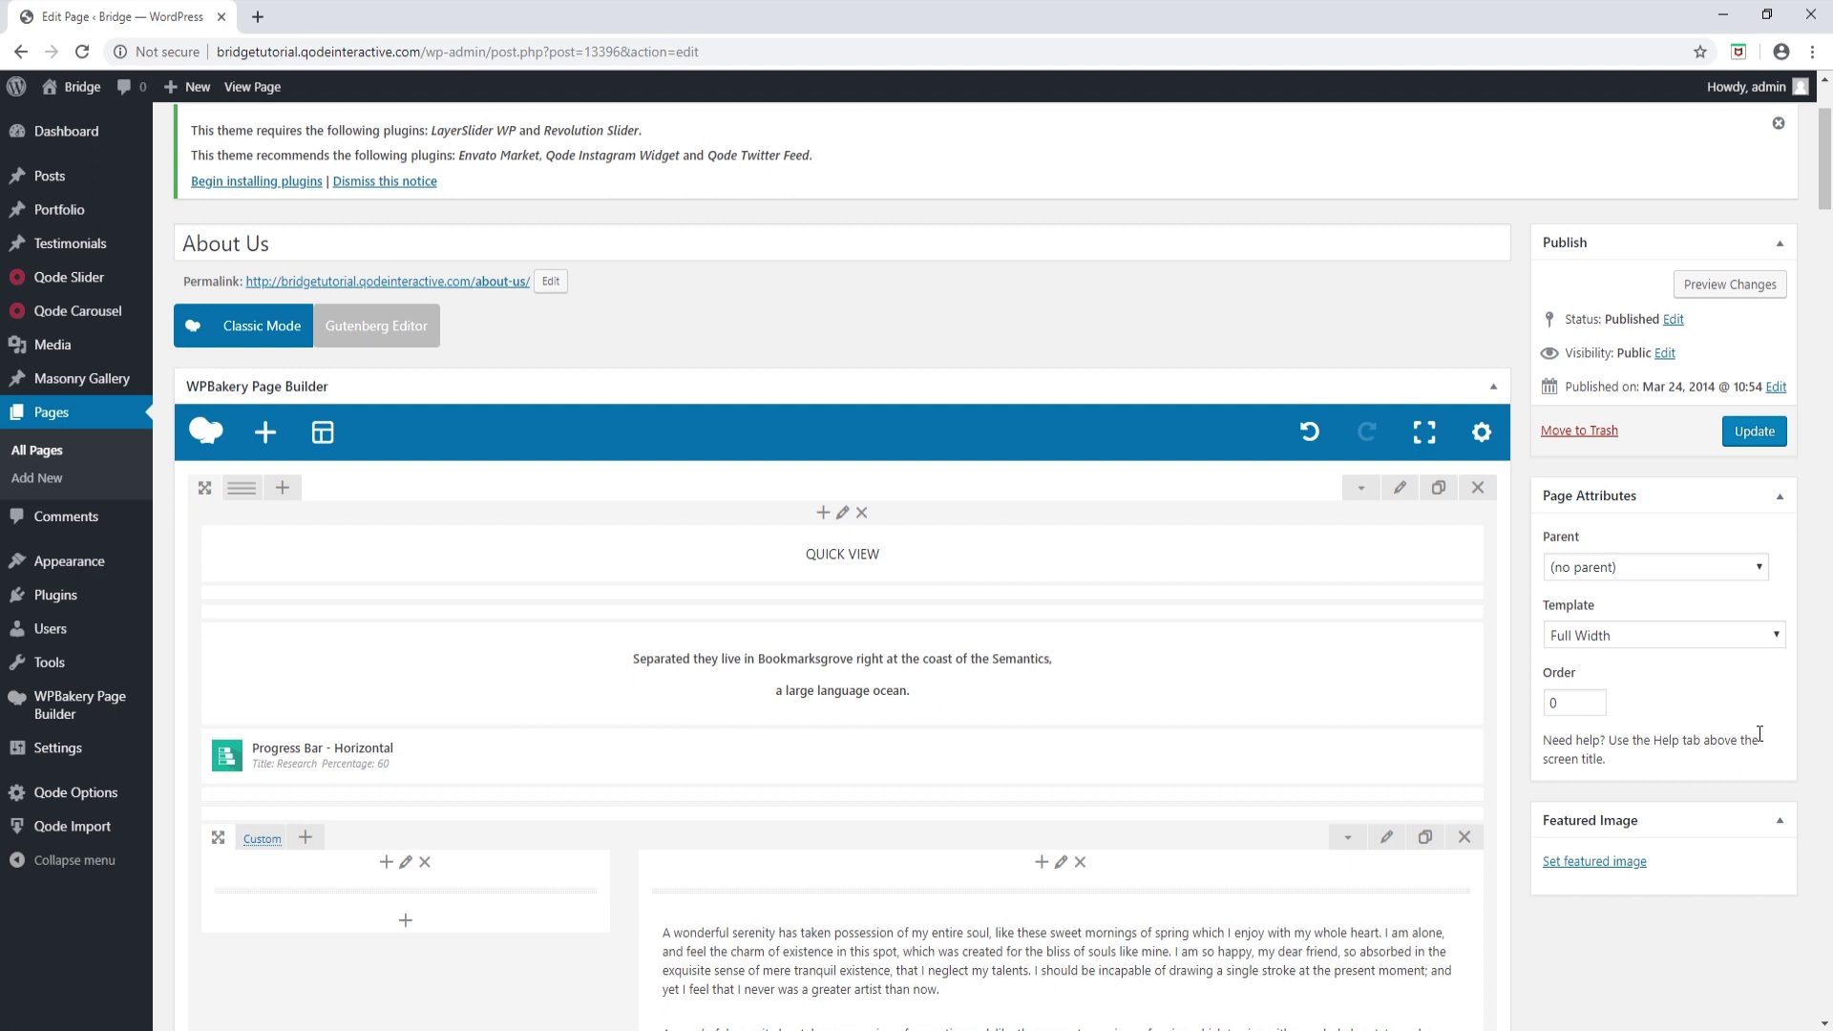
scroll(1349, 613, "down", 3)
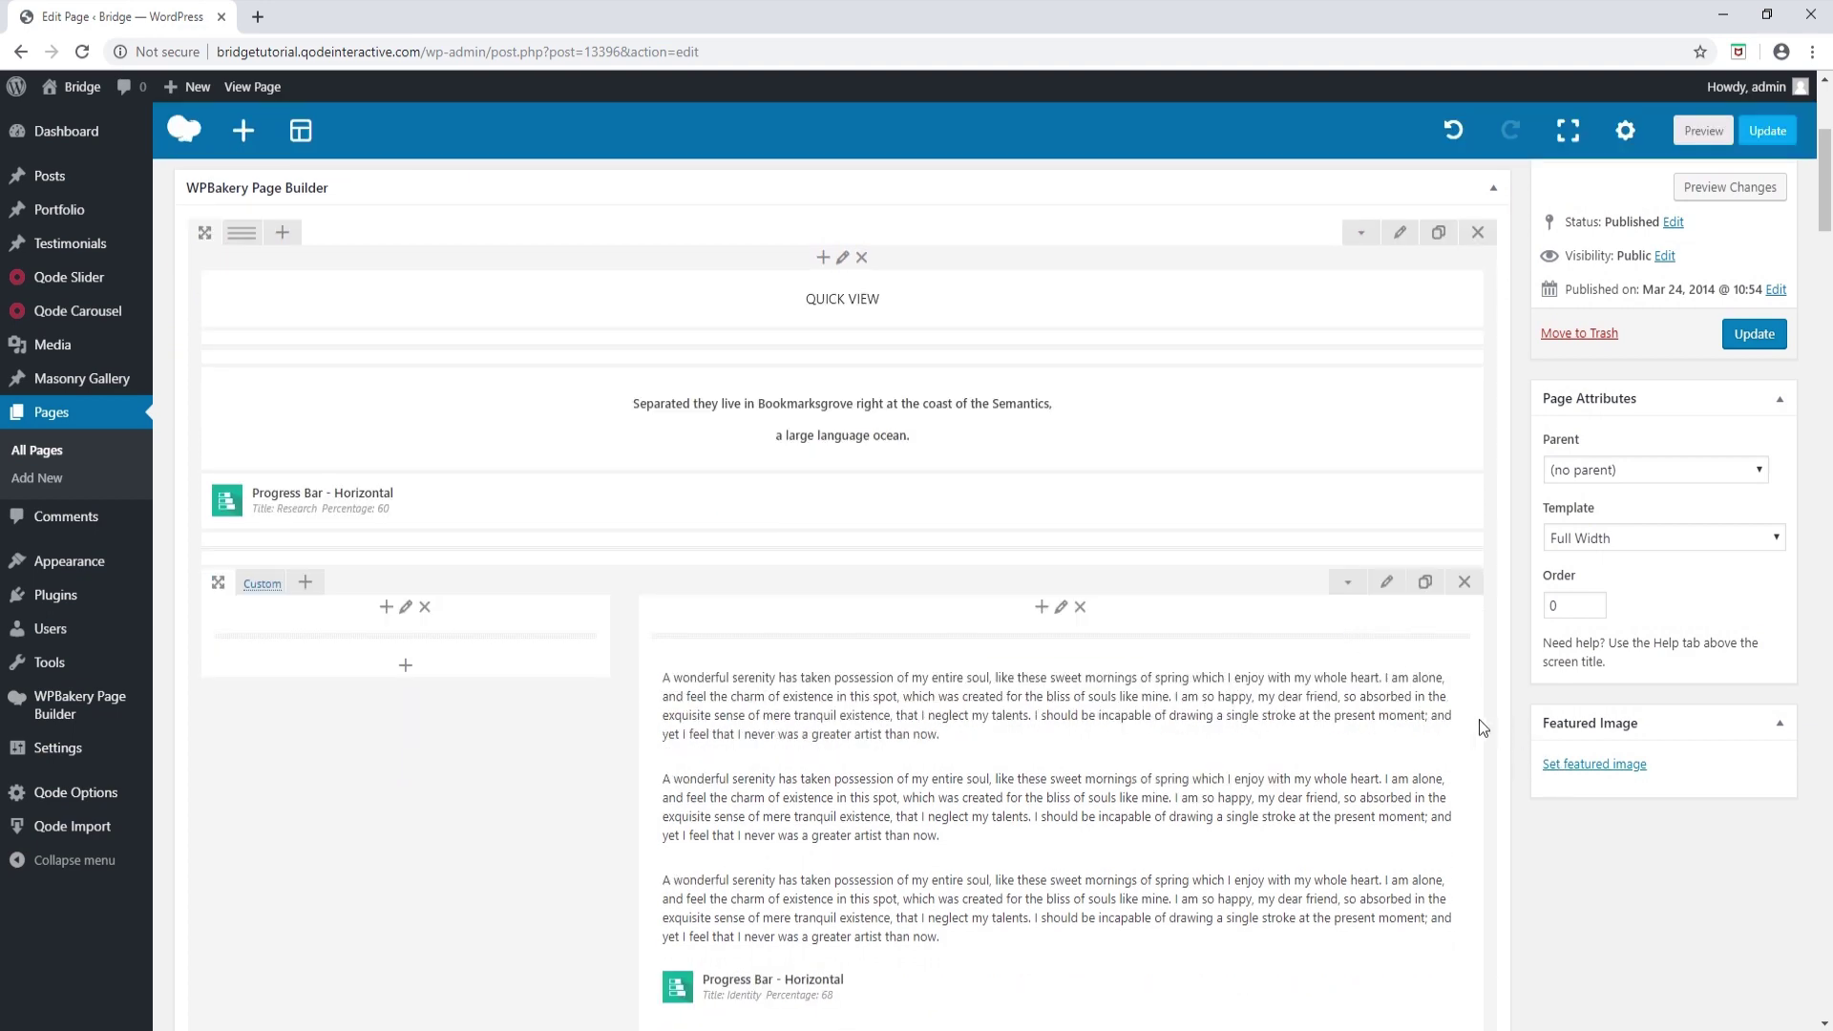
scroll(1479, 719, "up", 2)
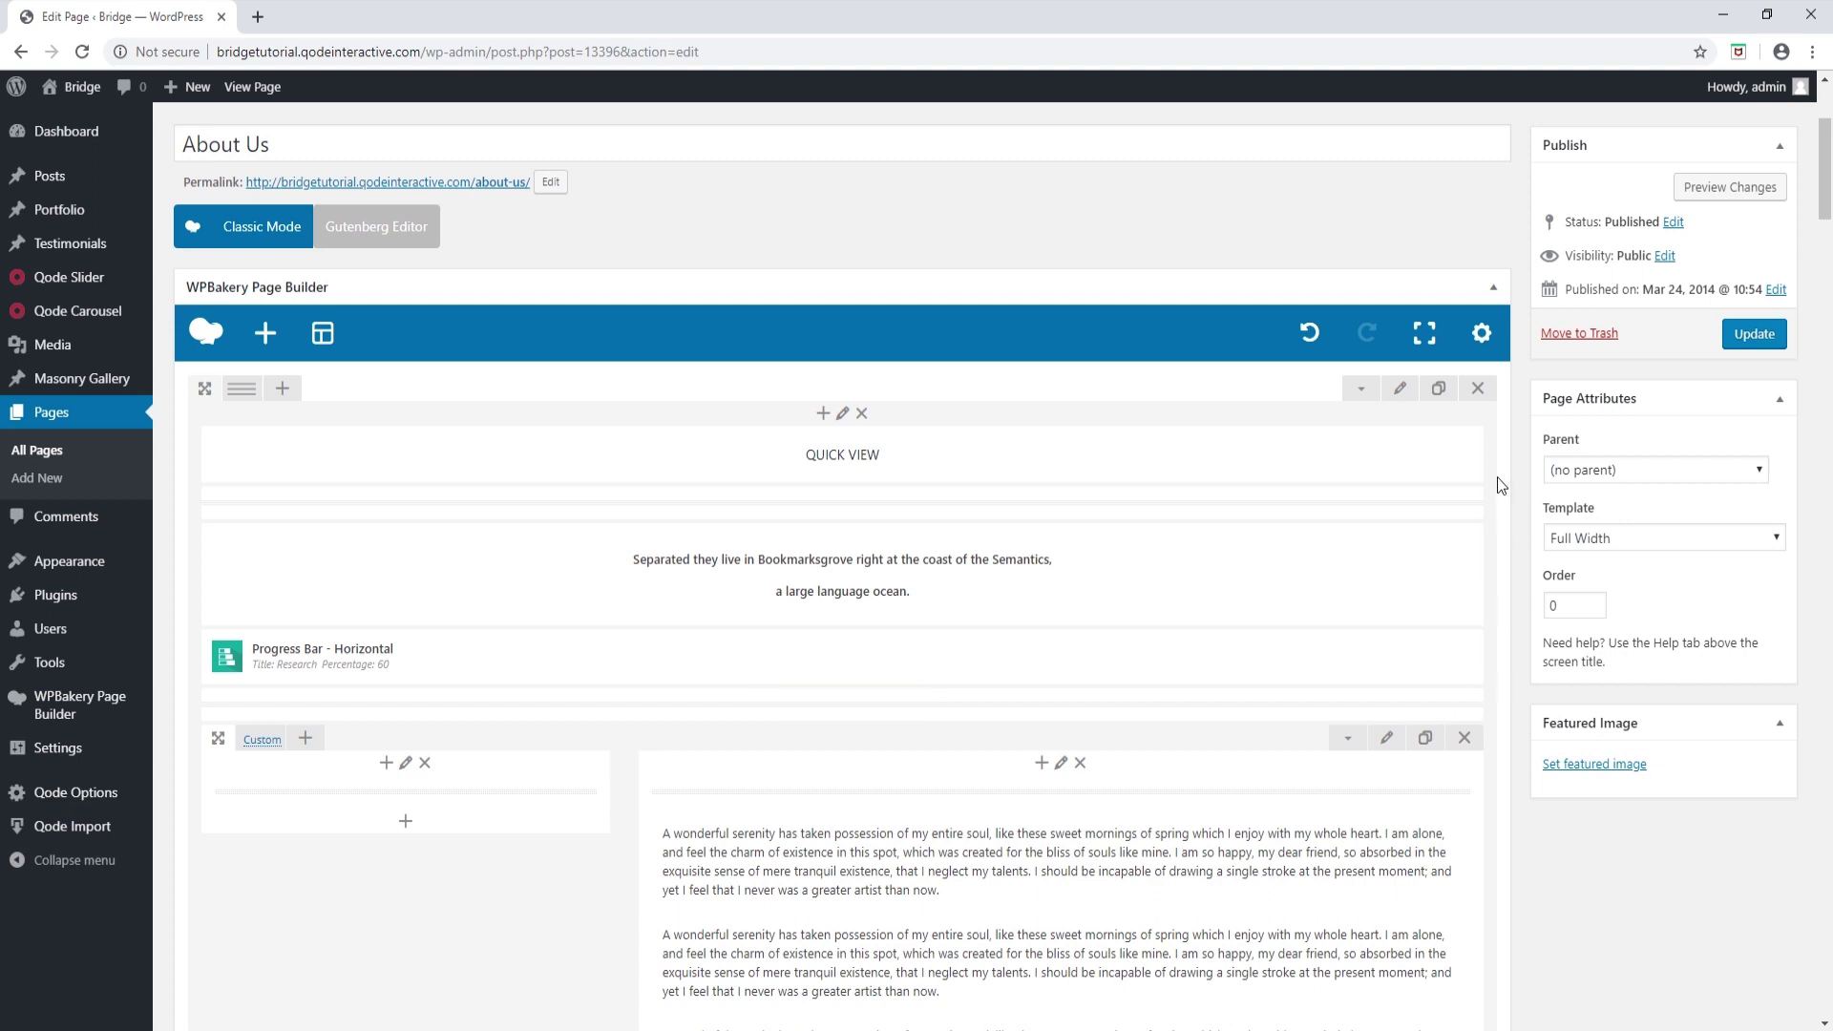
scroll(1503, 740, "down", 2)
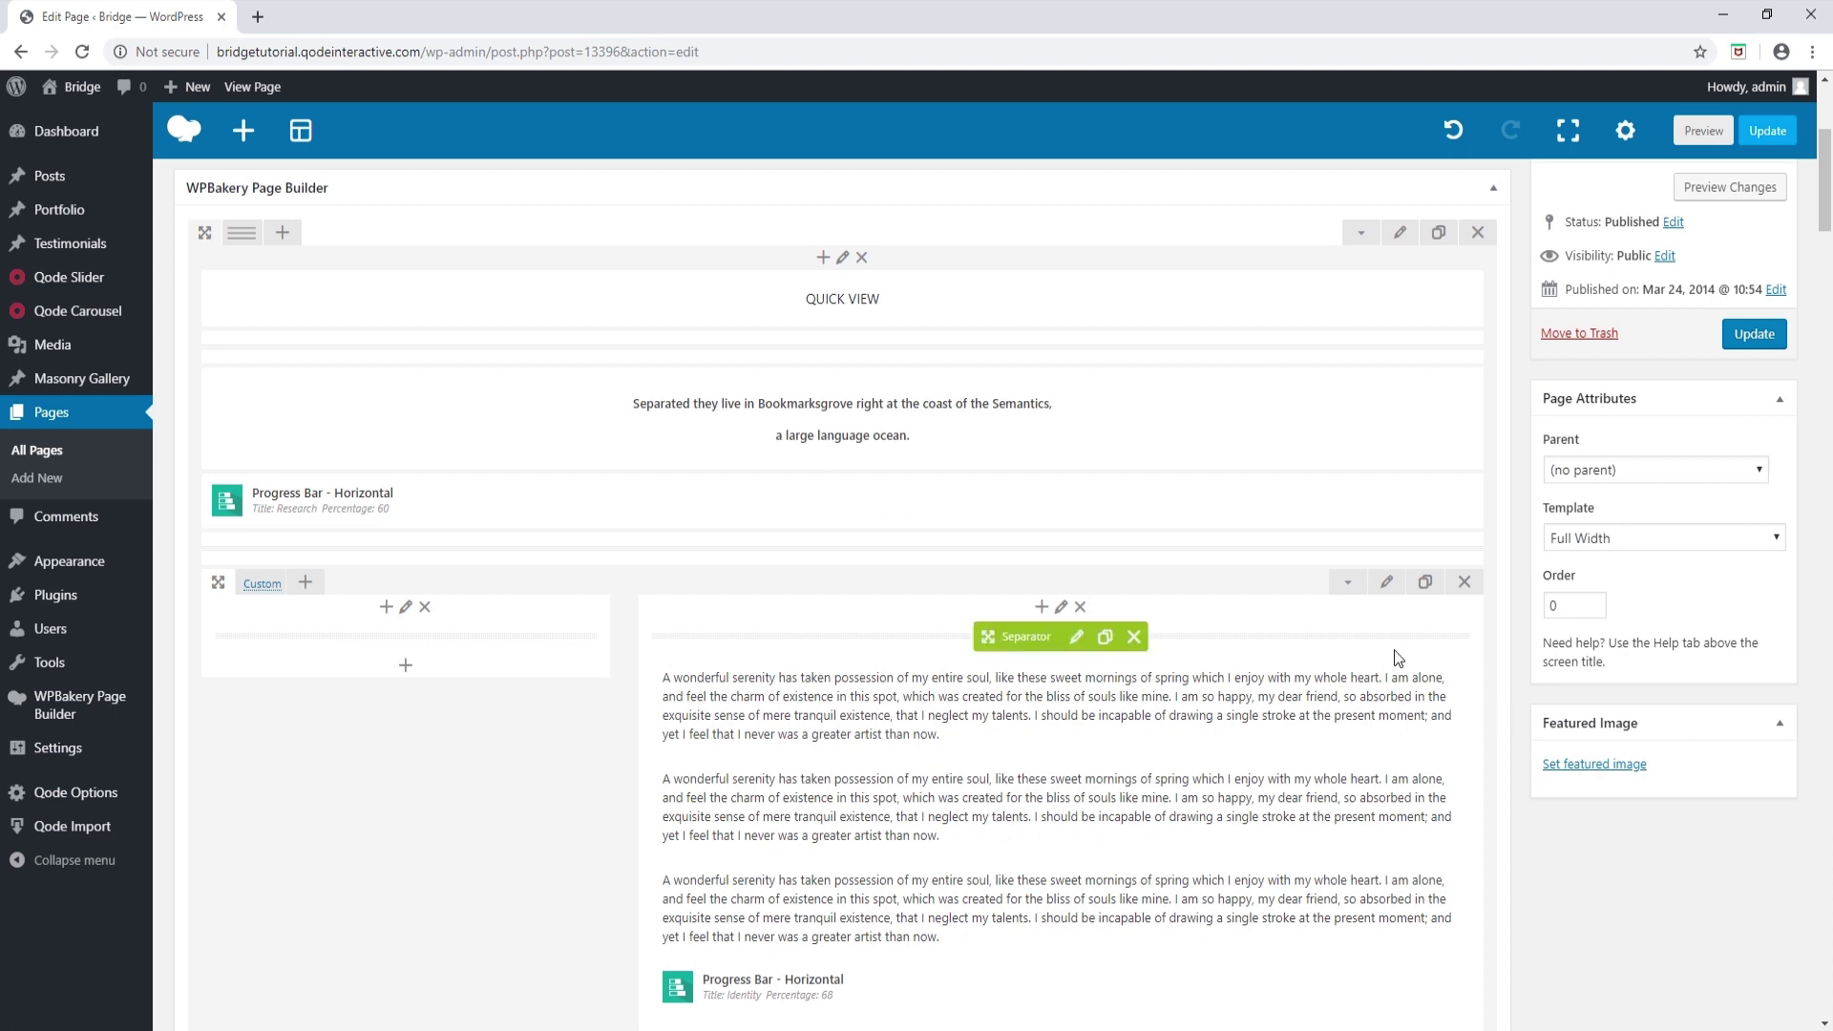
scroll(980, 335, "up", 3)
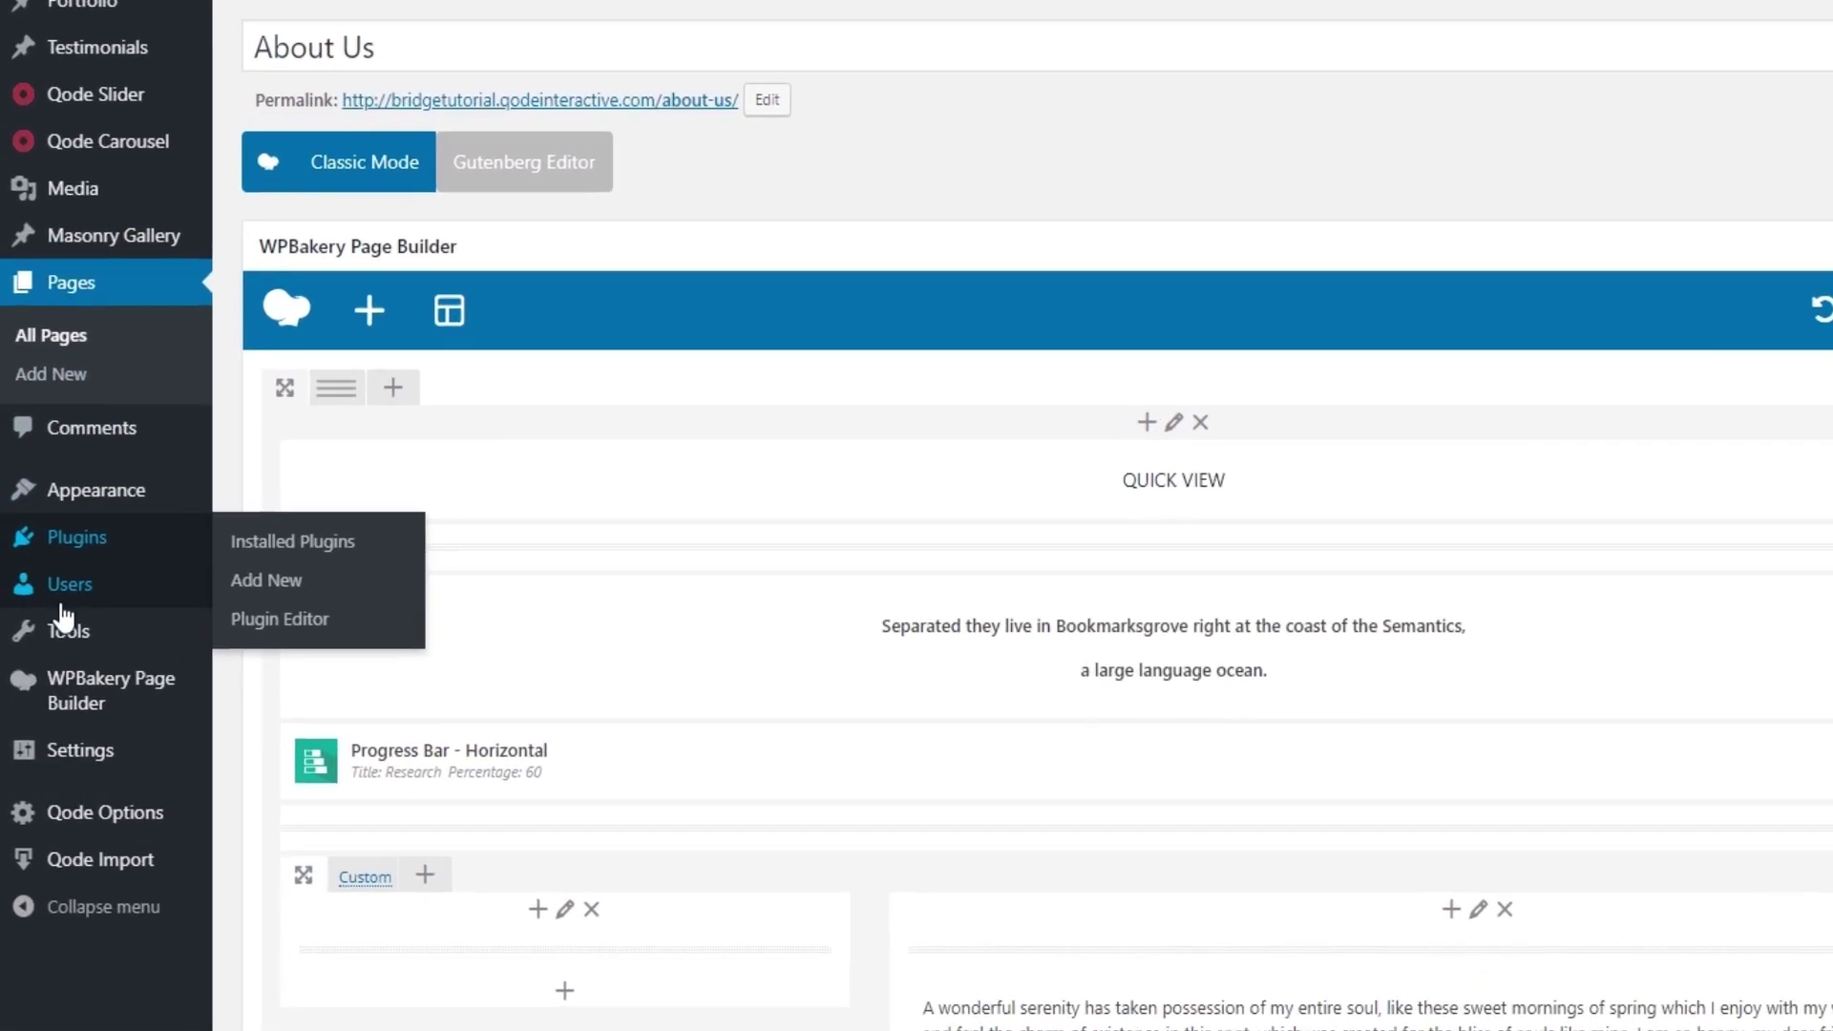
- Tick Disable Gutenberg Editor in WPBakery's General Settings and save the changes
mouse_move(48, 637)
mouse_move(95, 692)
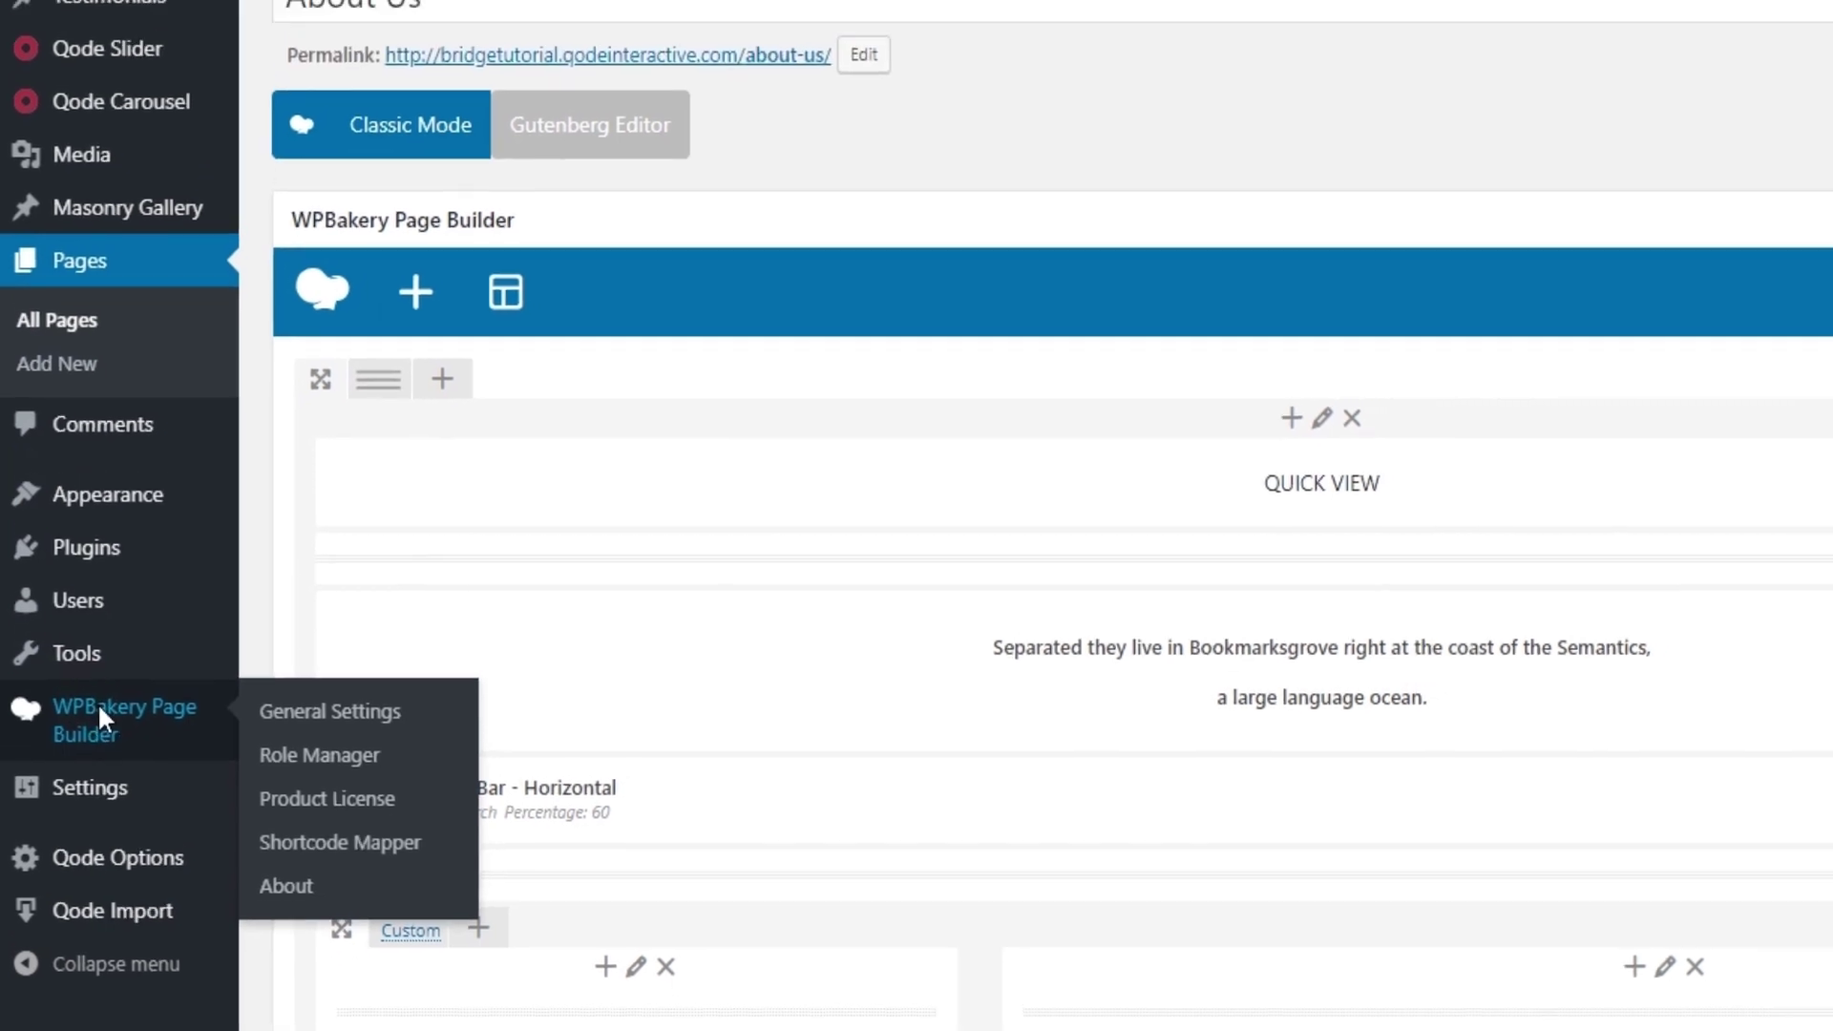
left_click(112, 680)
left_click(1400, 112)
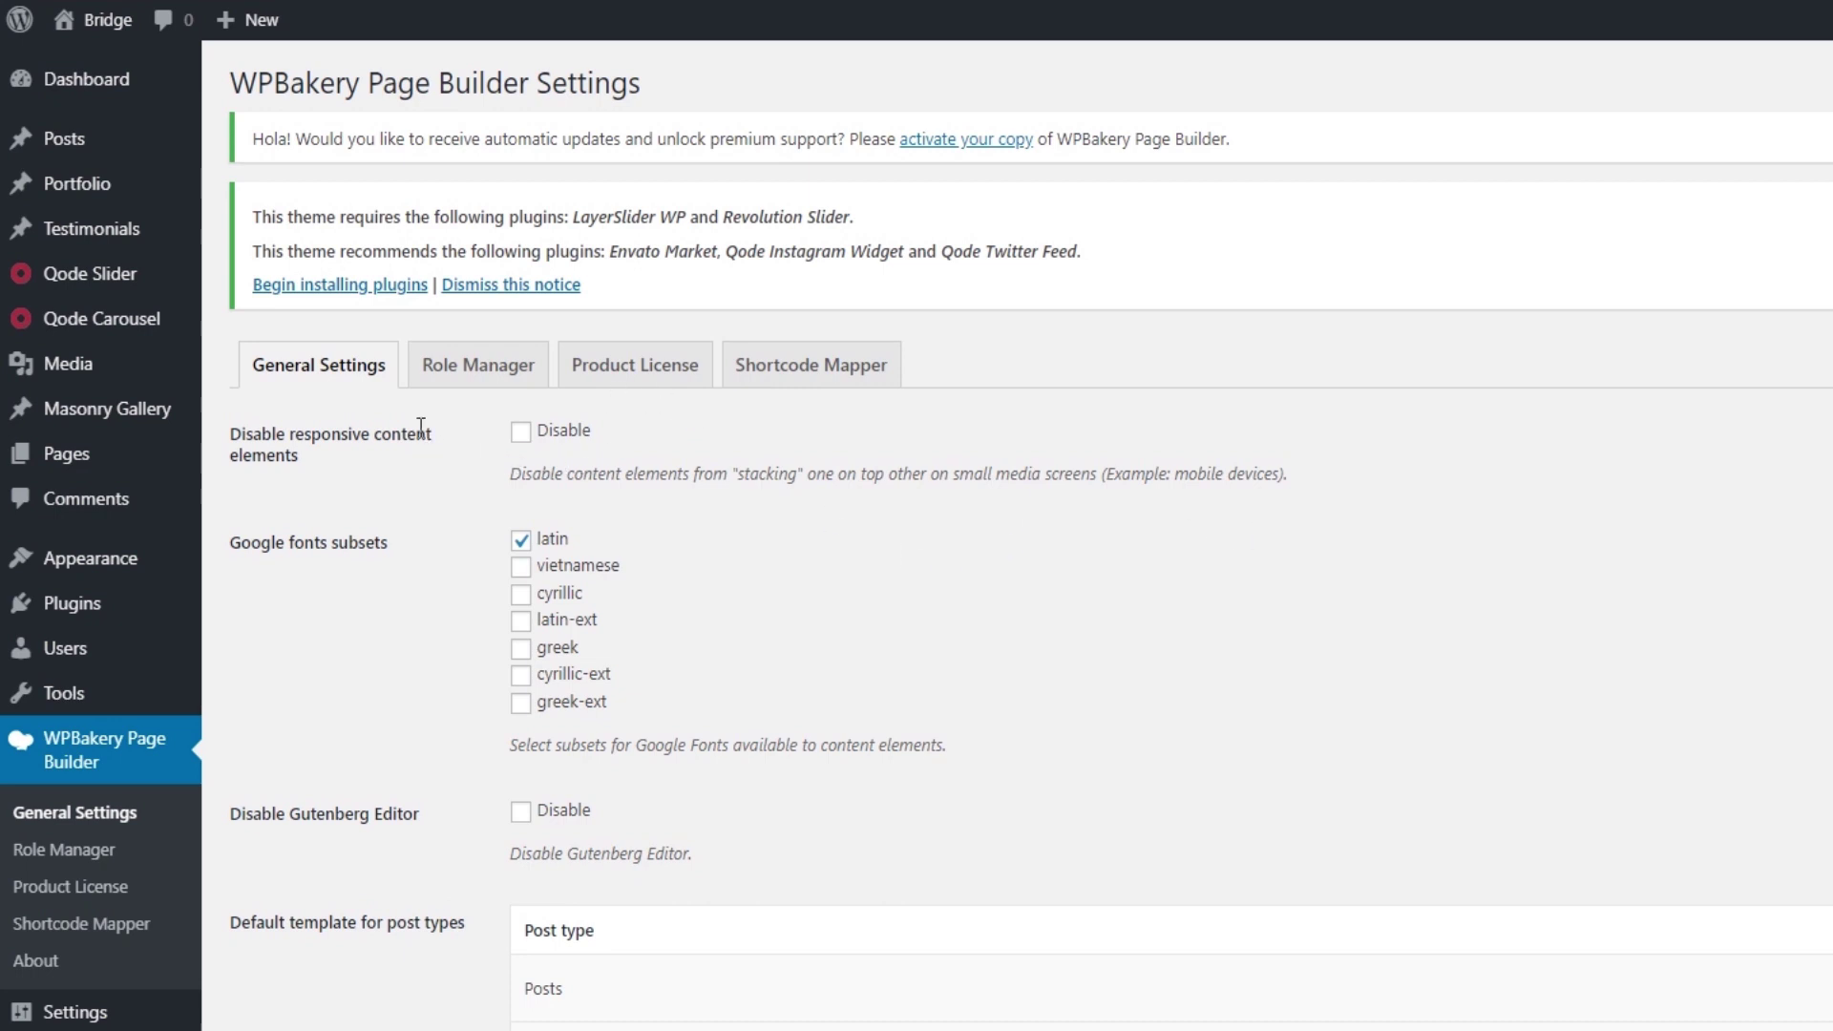
scroll(466, 547, "down", 5)
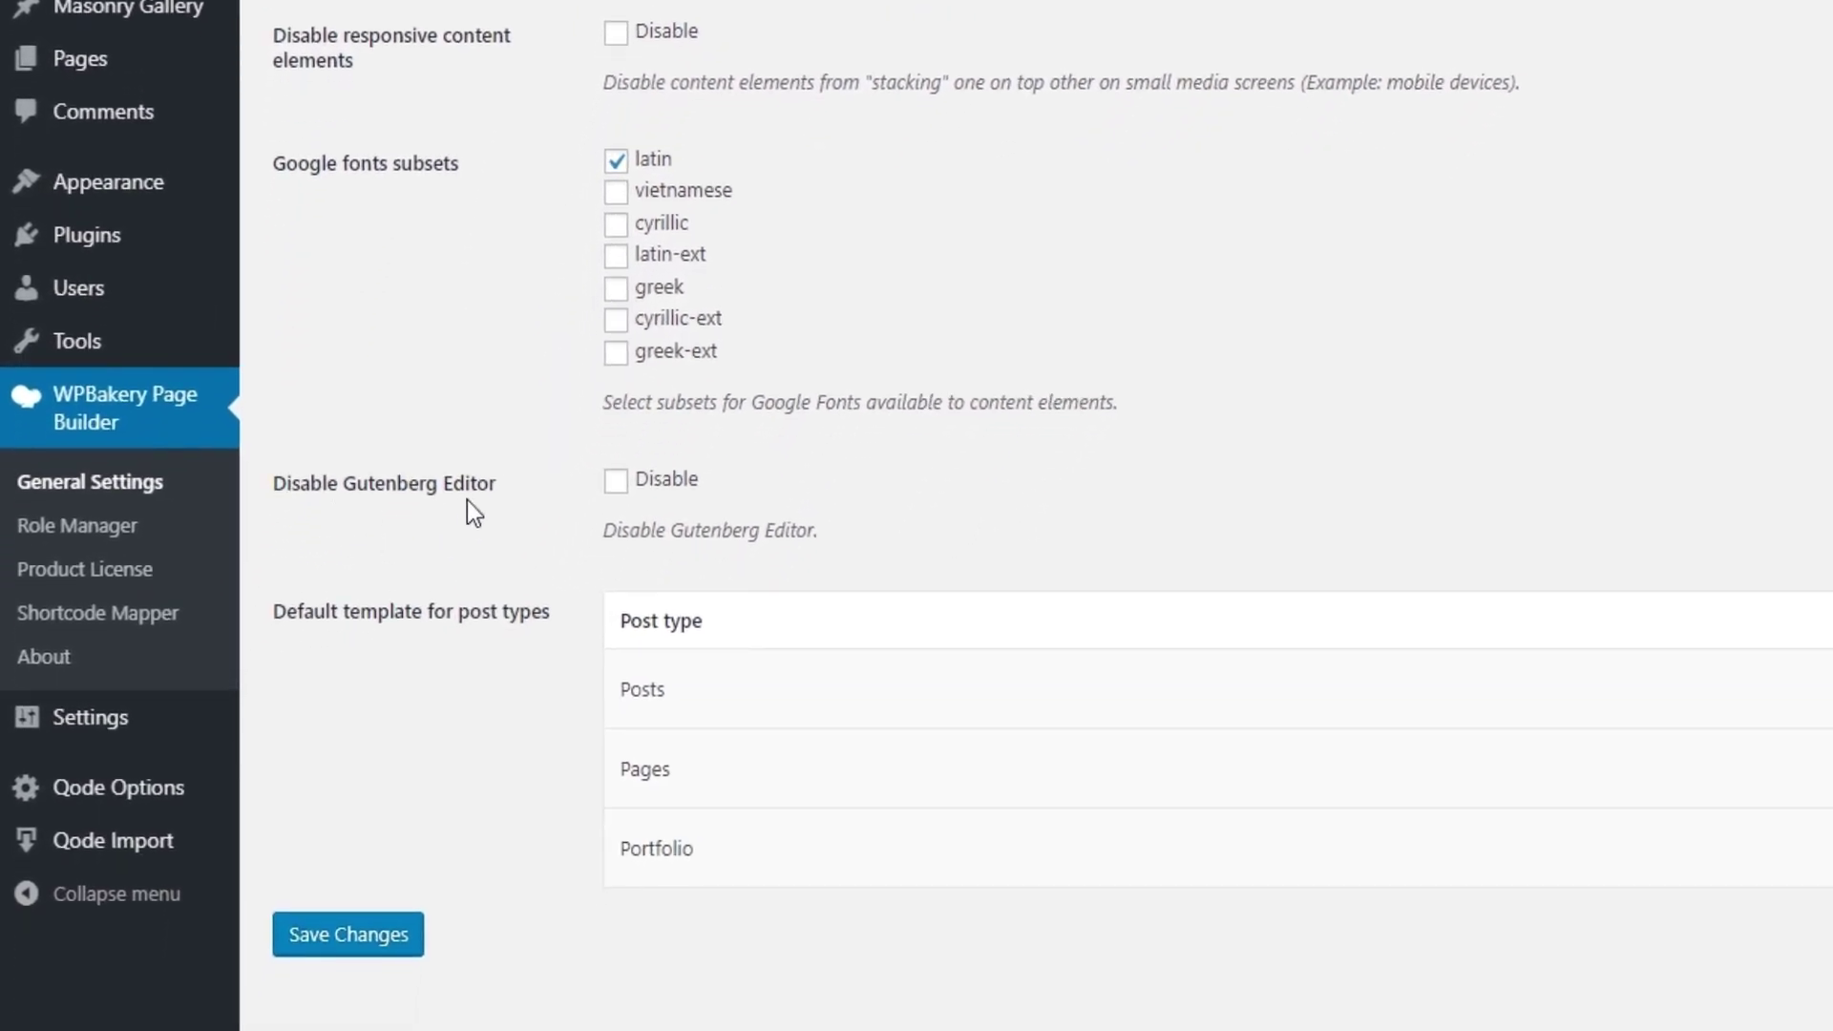
left_click(618, 483)
left_click(368, 941)
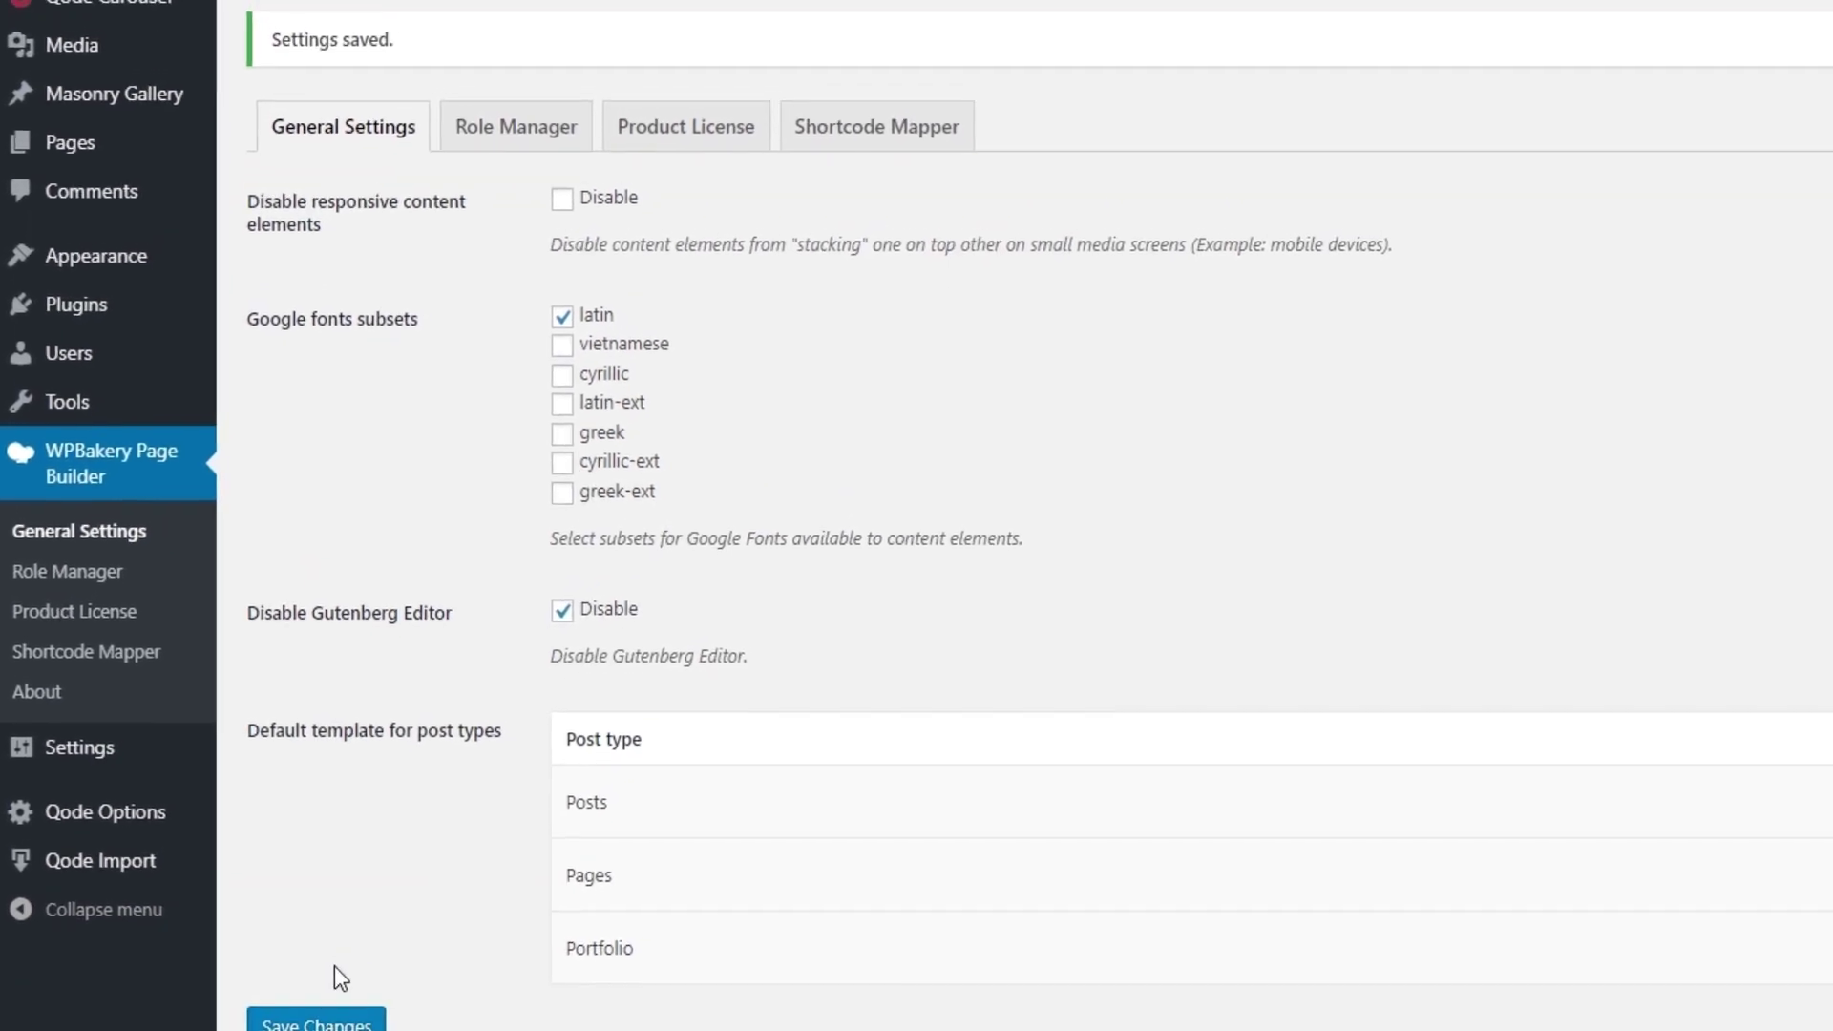
- Open the Transitions In UX Design post from Posts in a new tab, keeping Role Manager open
left_click(543, 133)
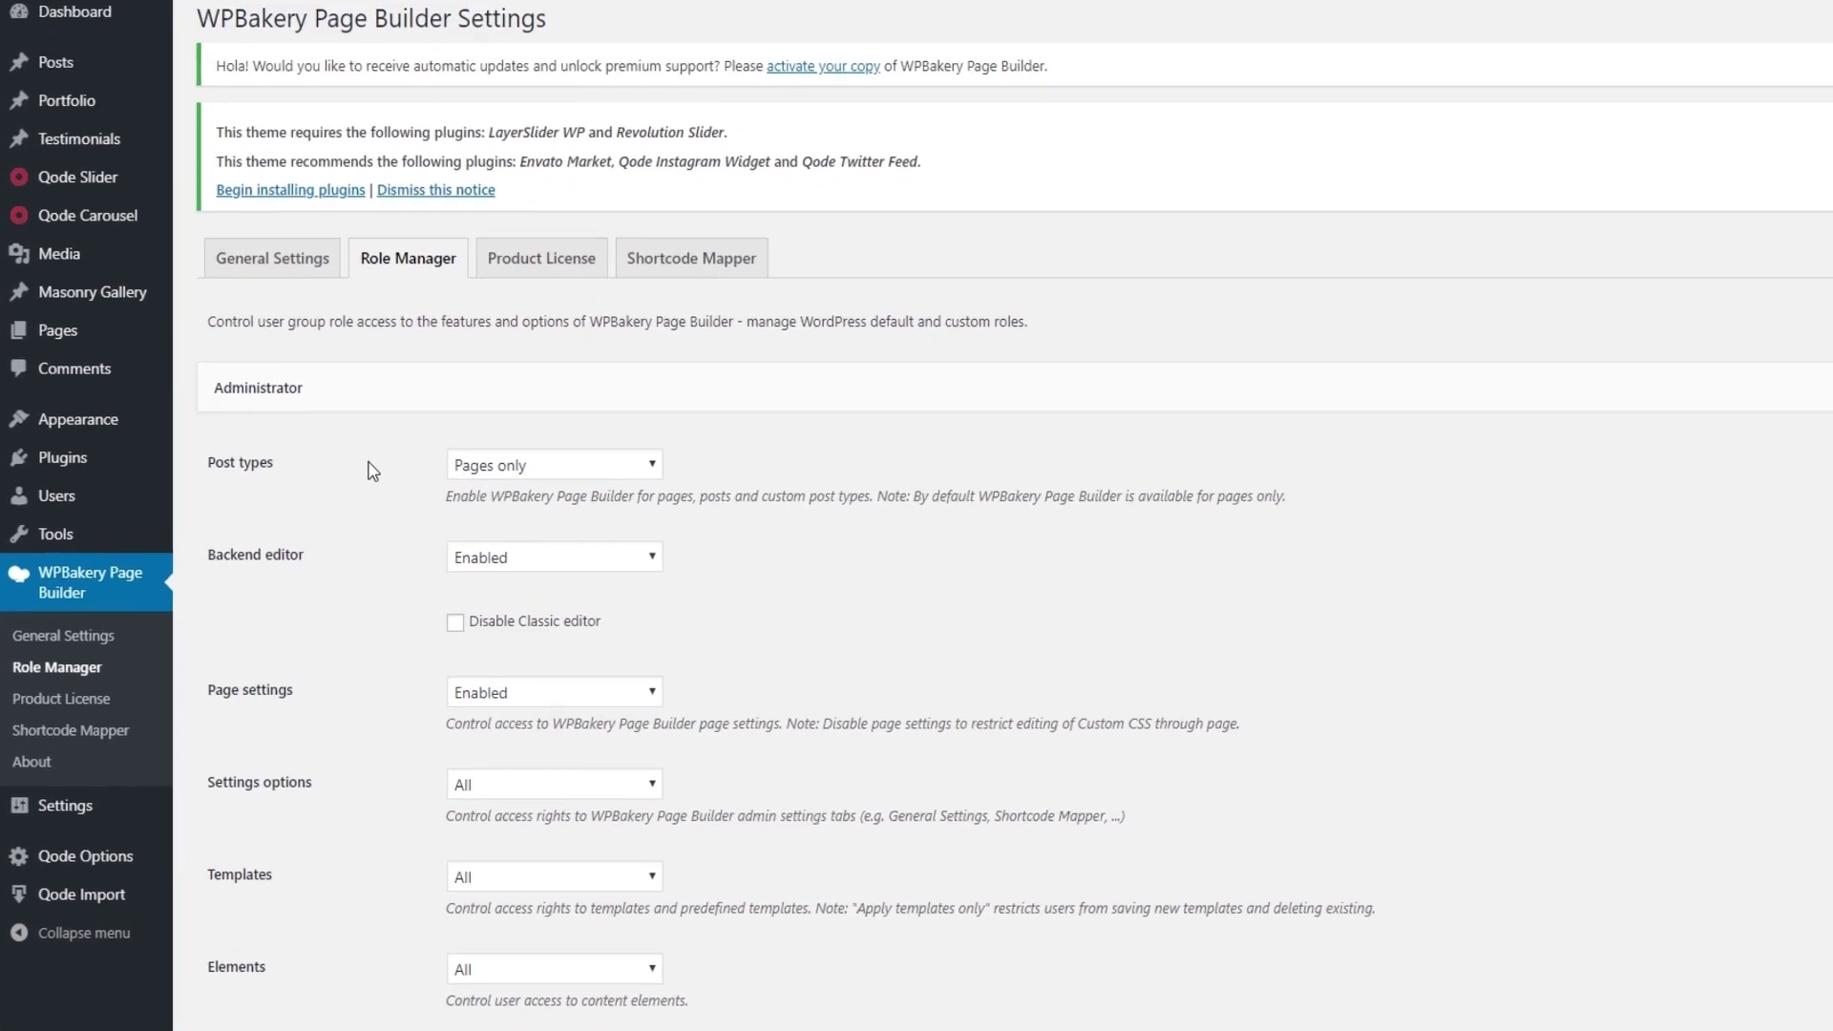
middle_click(124, 133)
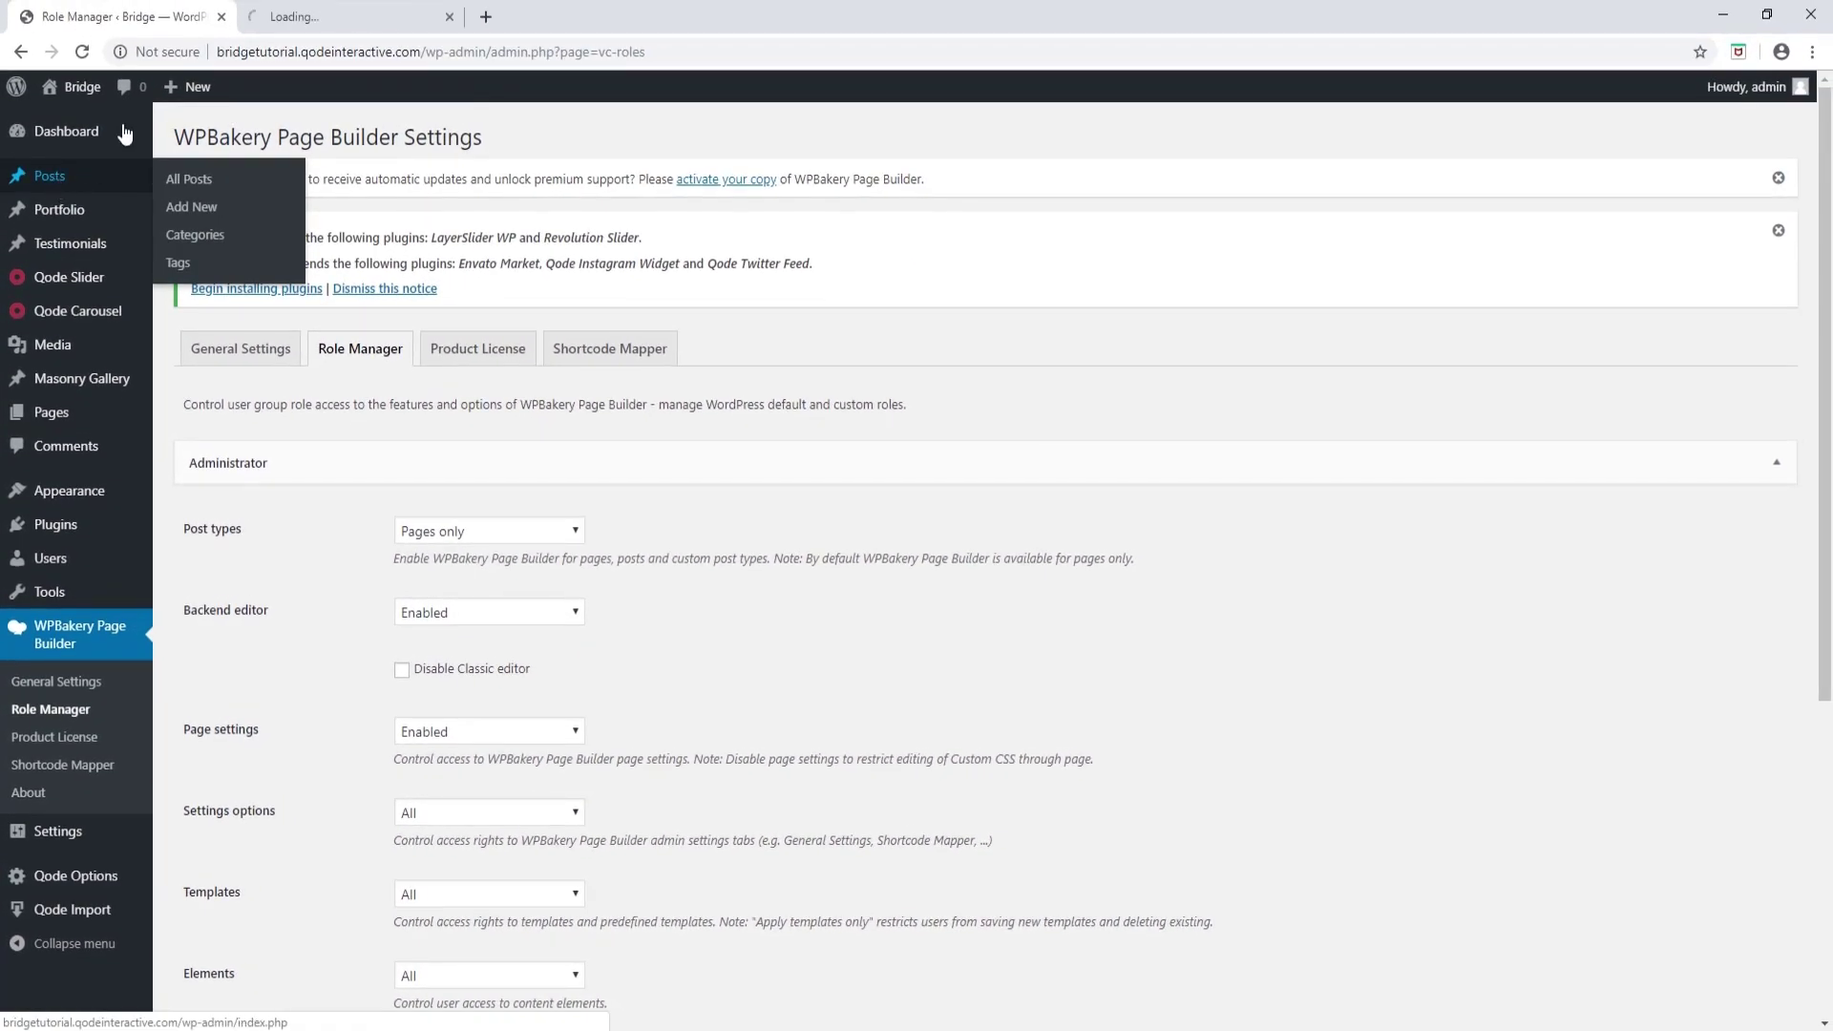
left_click(372, 17)
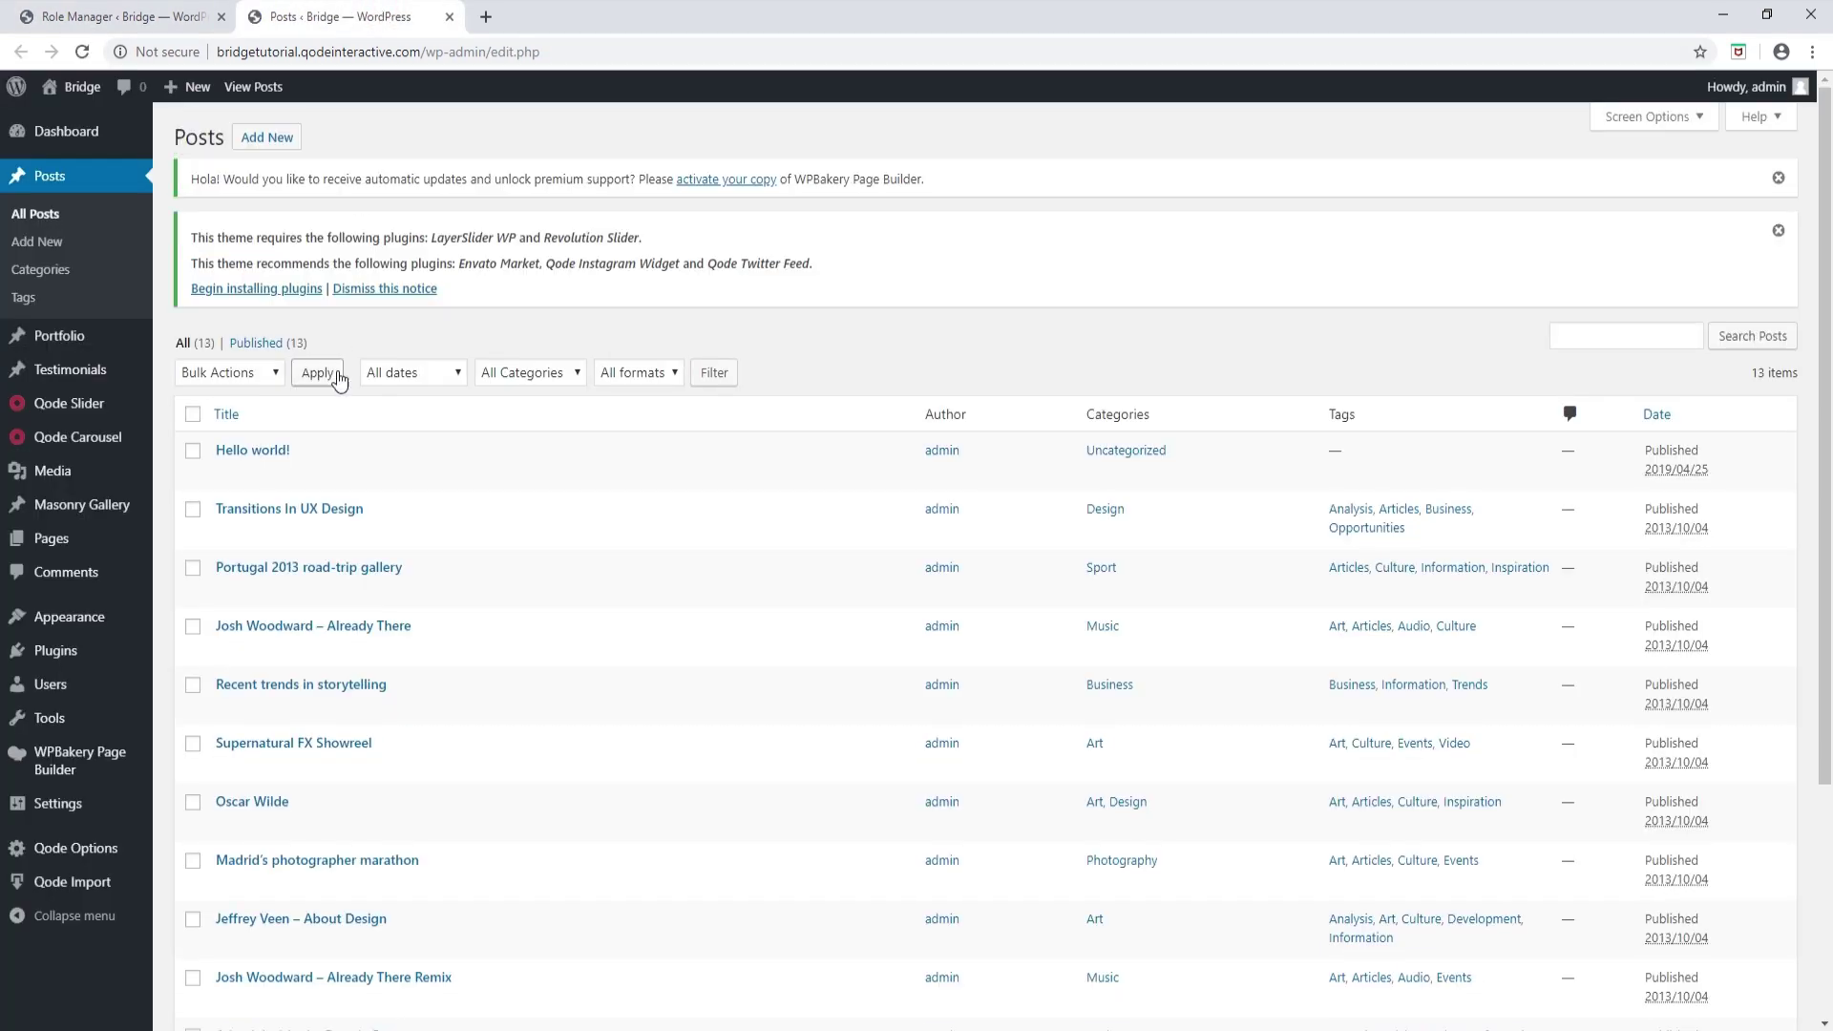
left_click(316, 507)
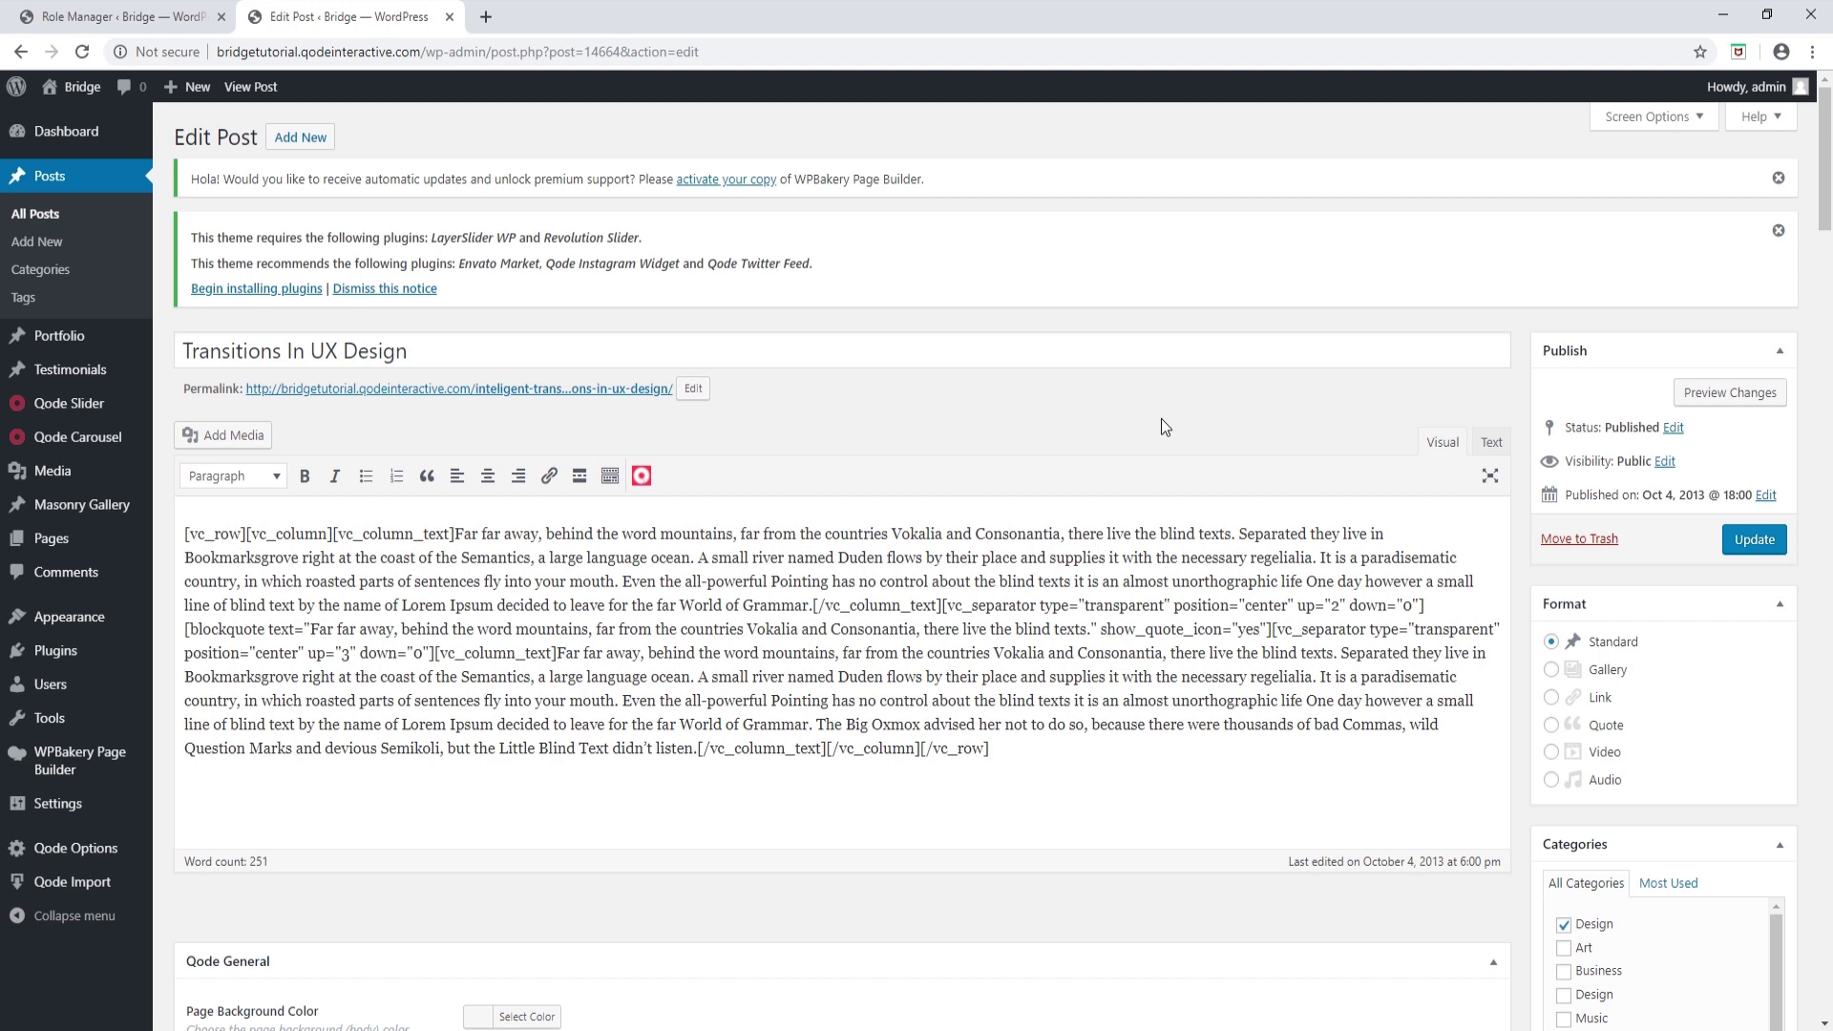
left_click(75, 19)
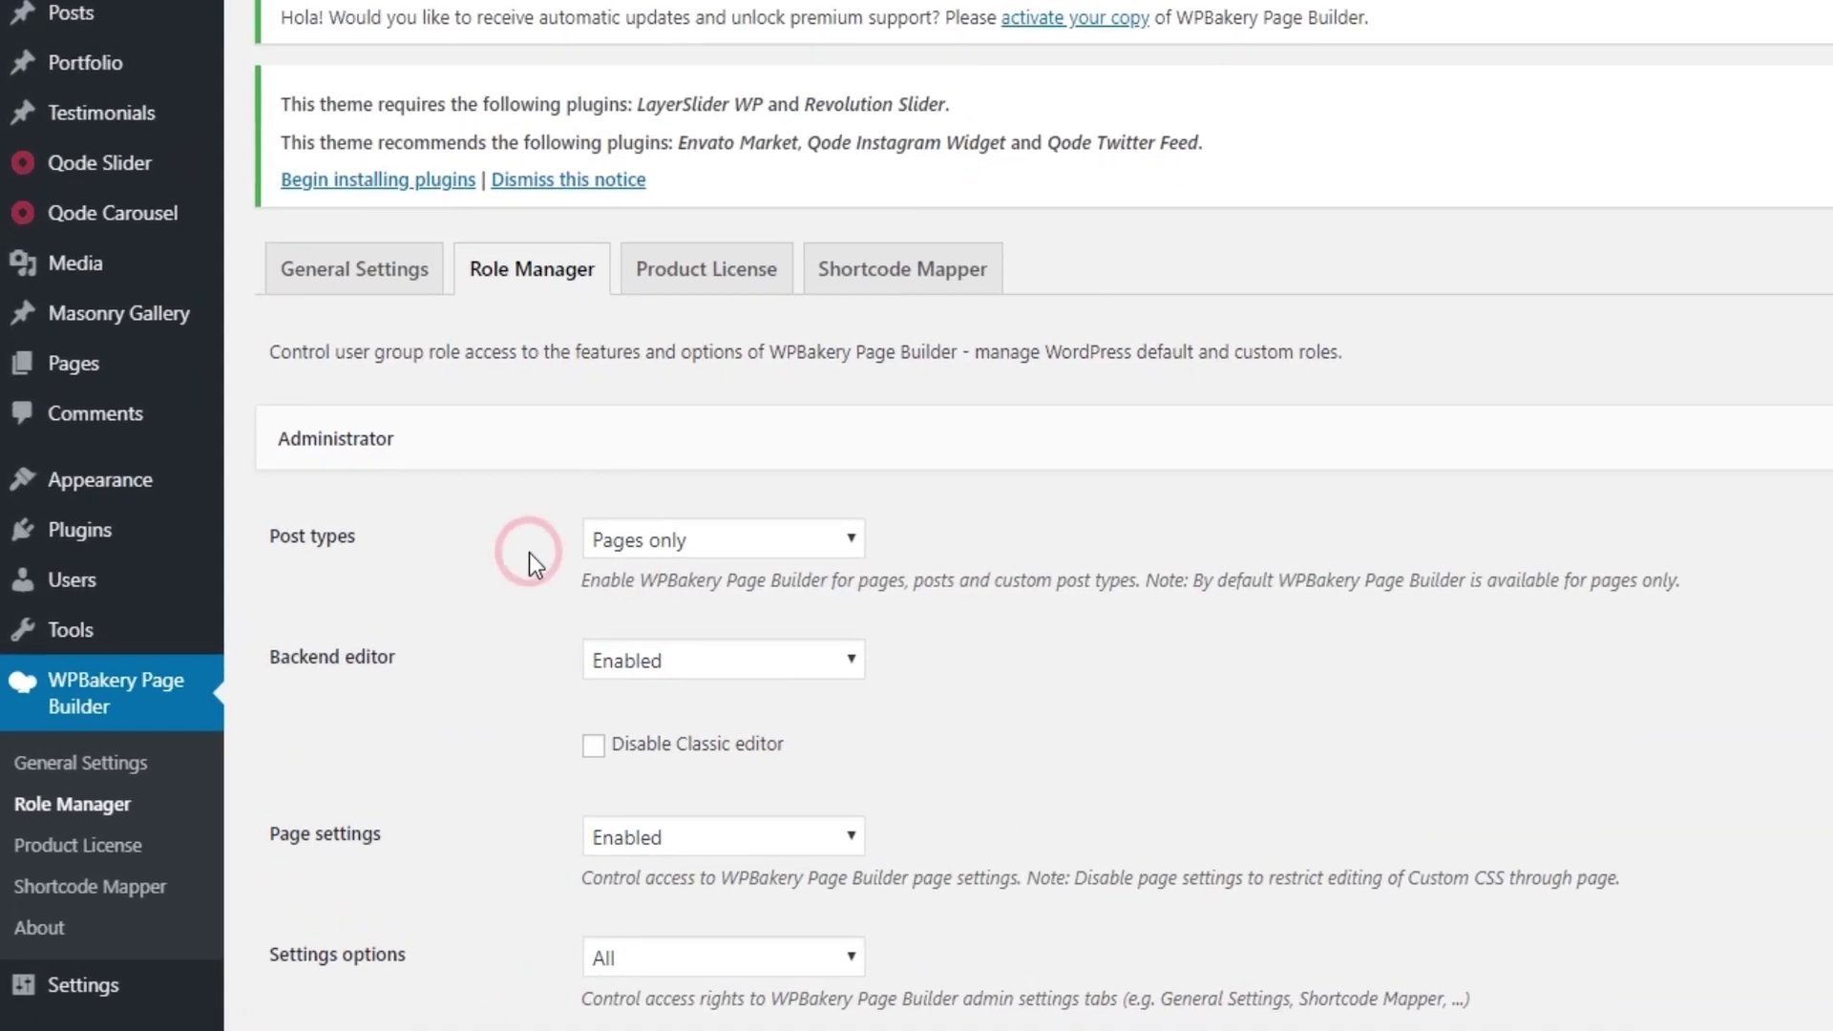
- Set Administrator post types to Custom with post and portfolio_page enabled, and save
left_click(746, 549)
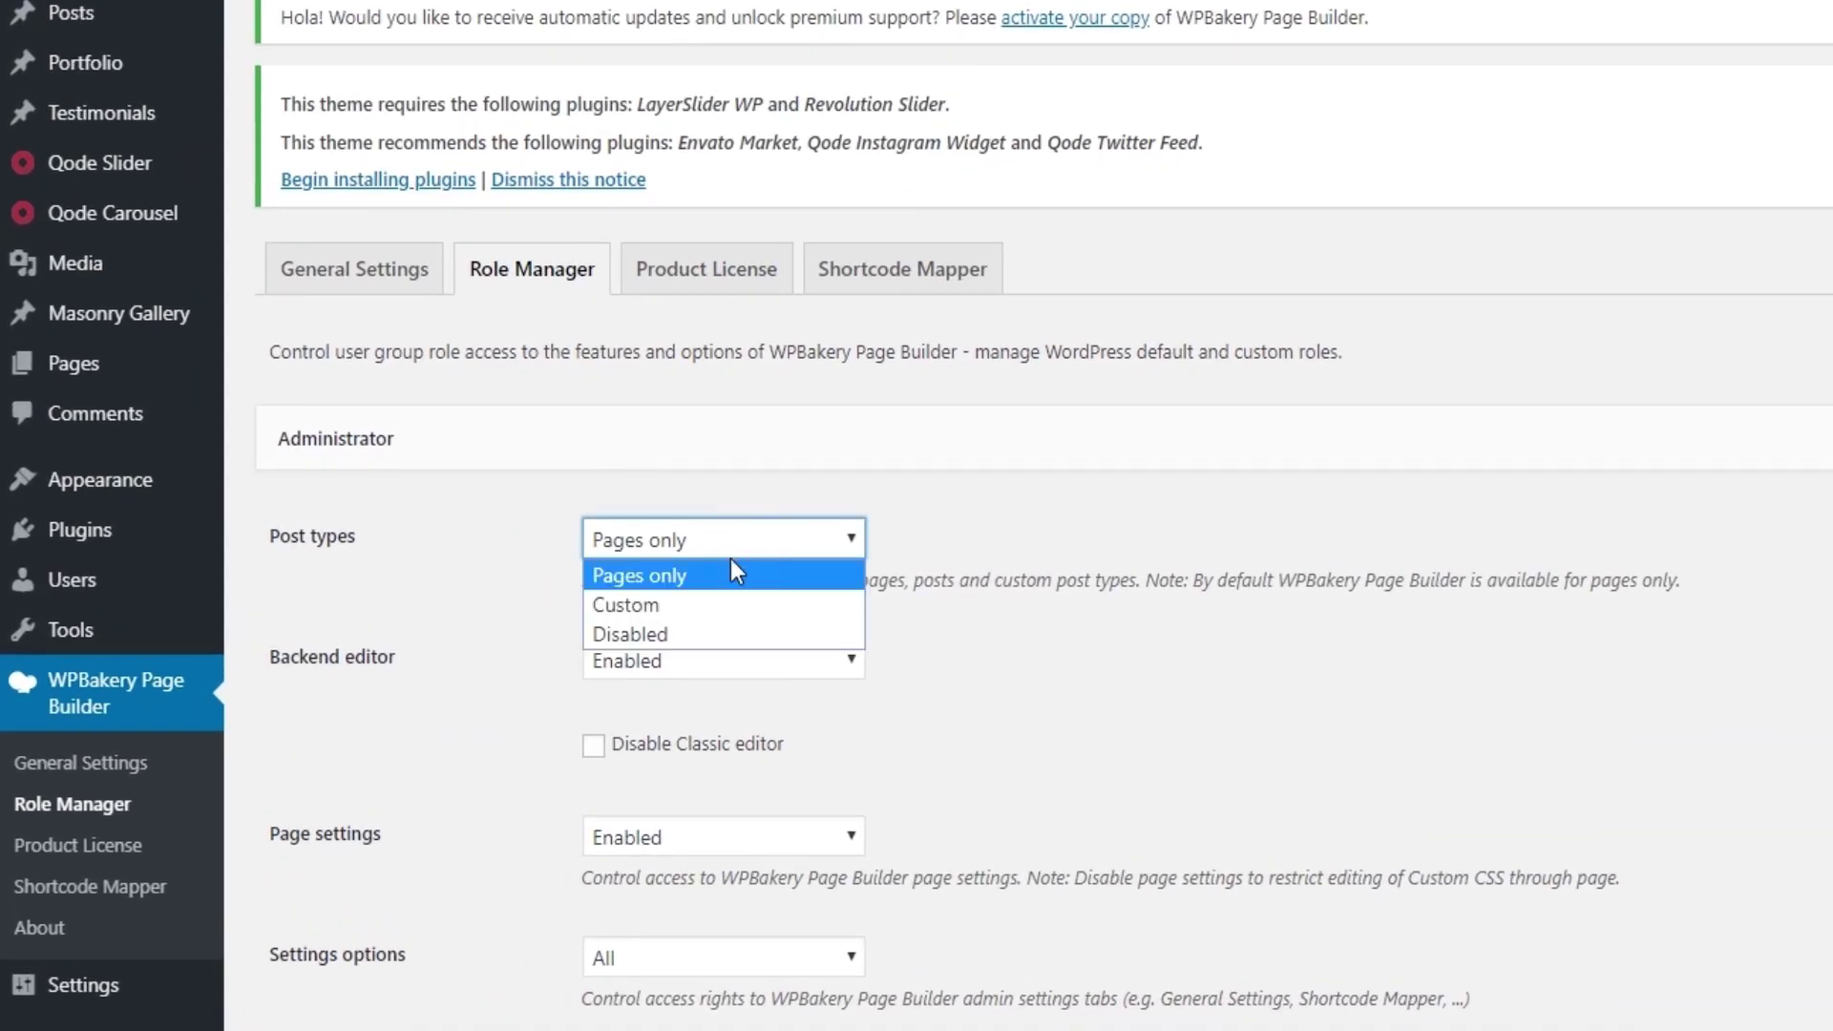
left_click(704, 603)
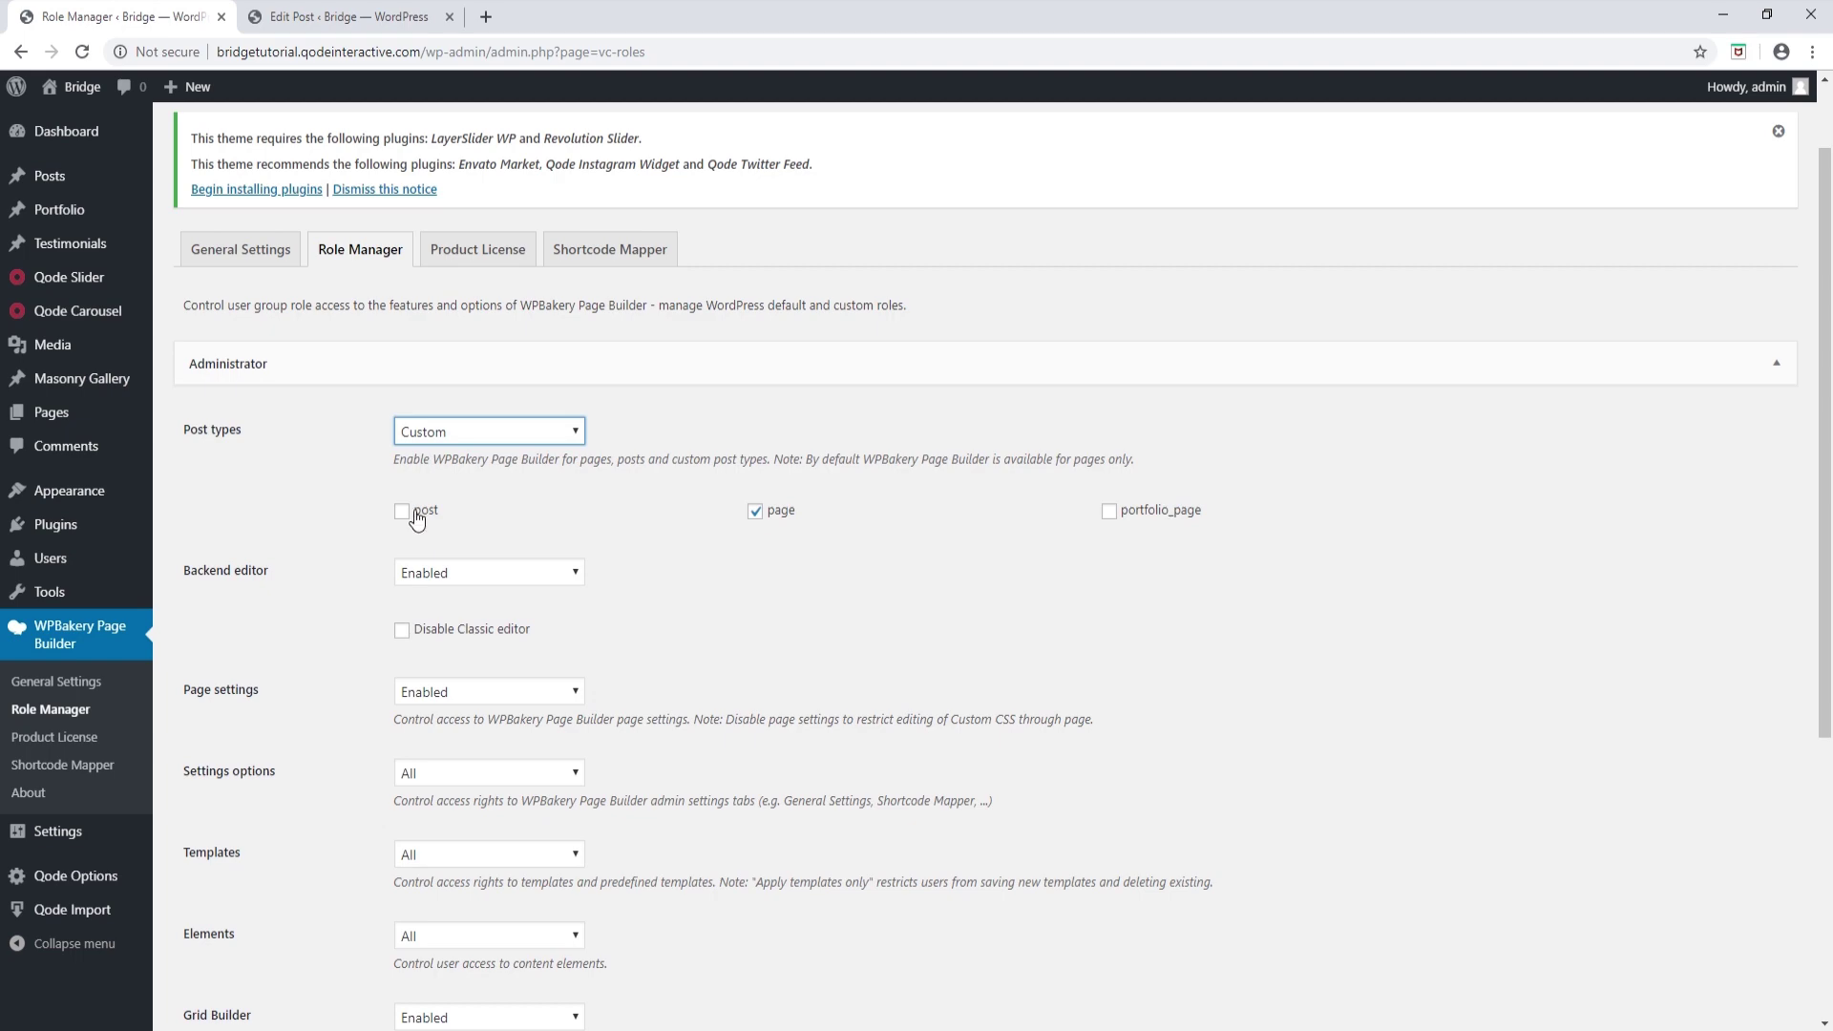
left_click(401, 510)
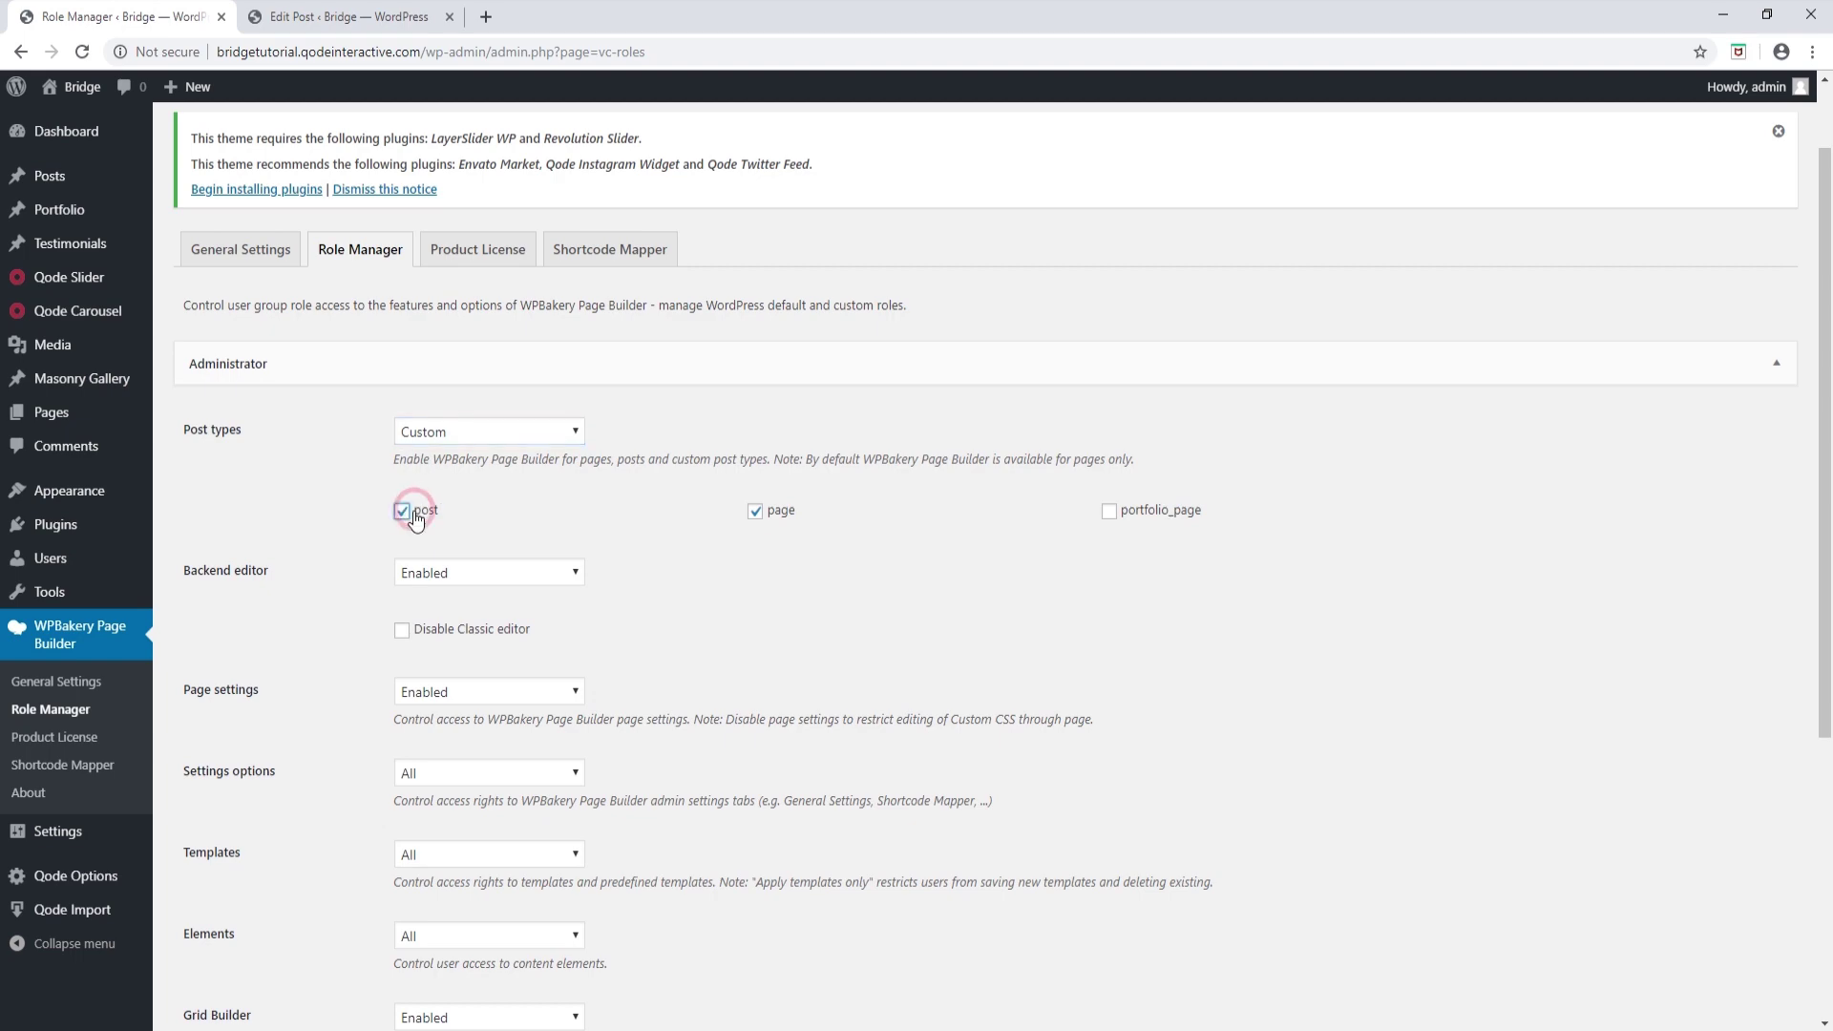
left_click(1169, 515)
scroll(832, 494, "down", 5)
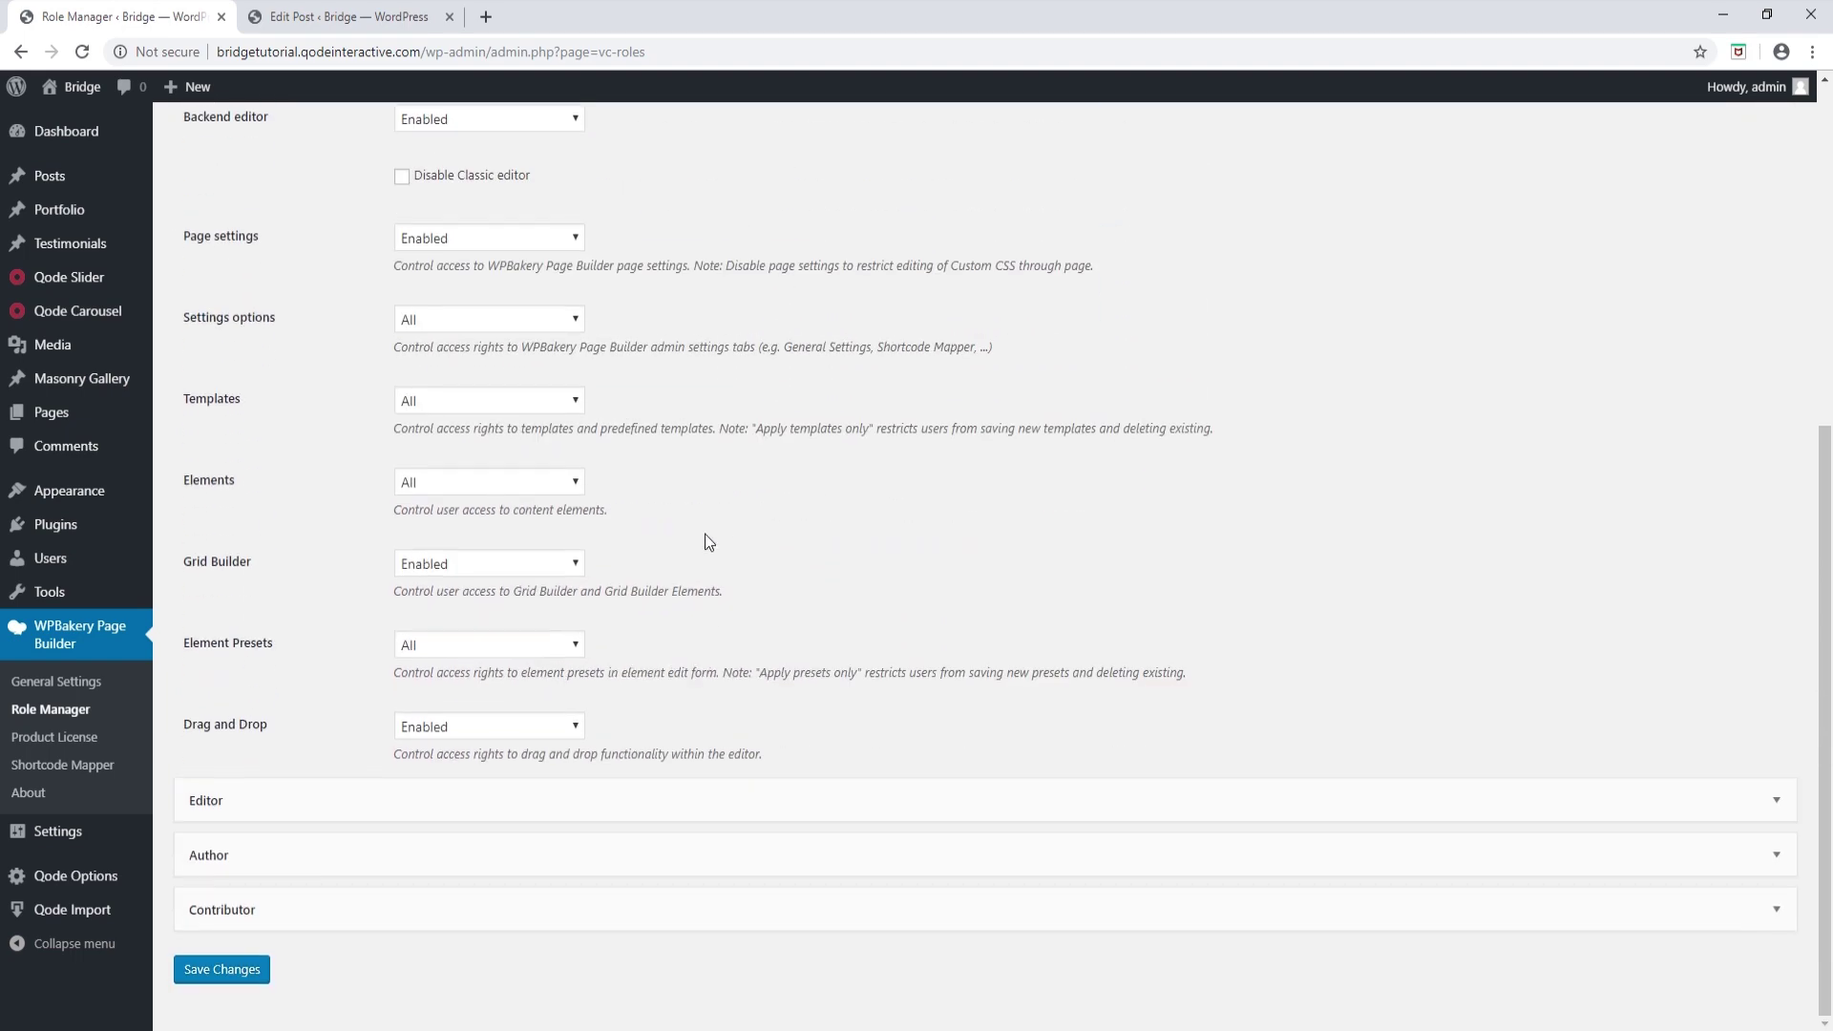
left_click(223, 970)
- Reload the Transitions In UX Design post to load the WPBakery builder, then open General Settings
left_click(313, 17)
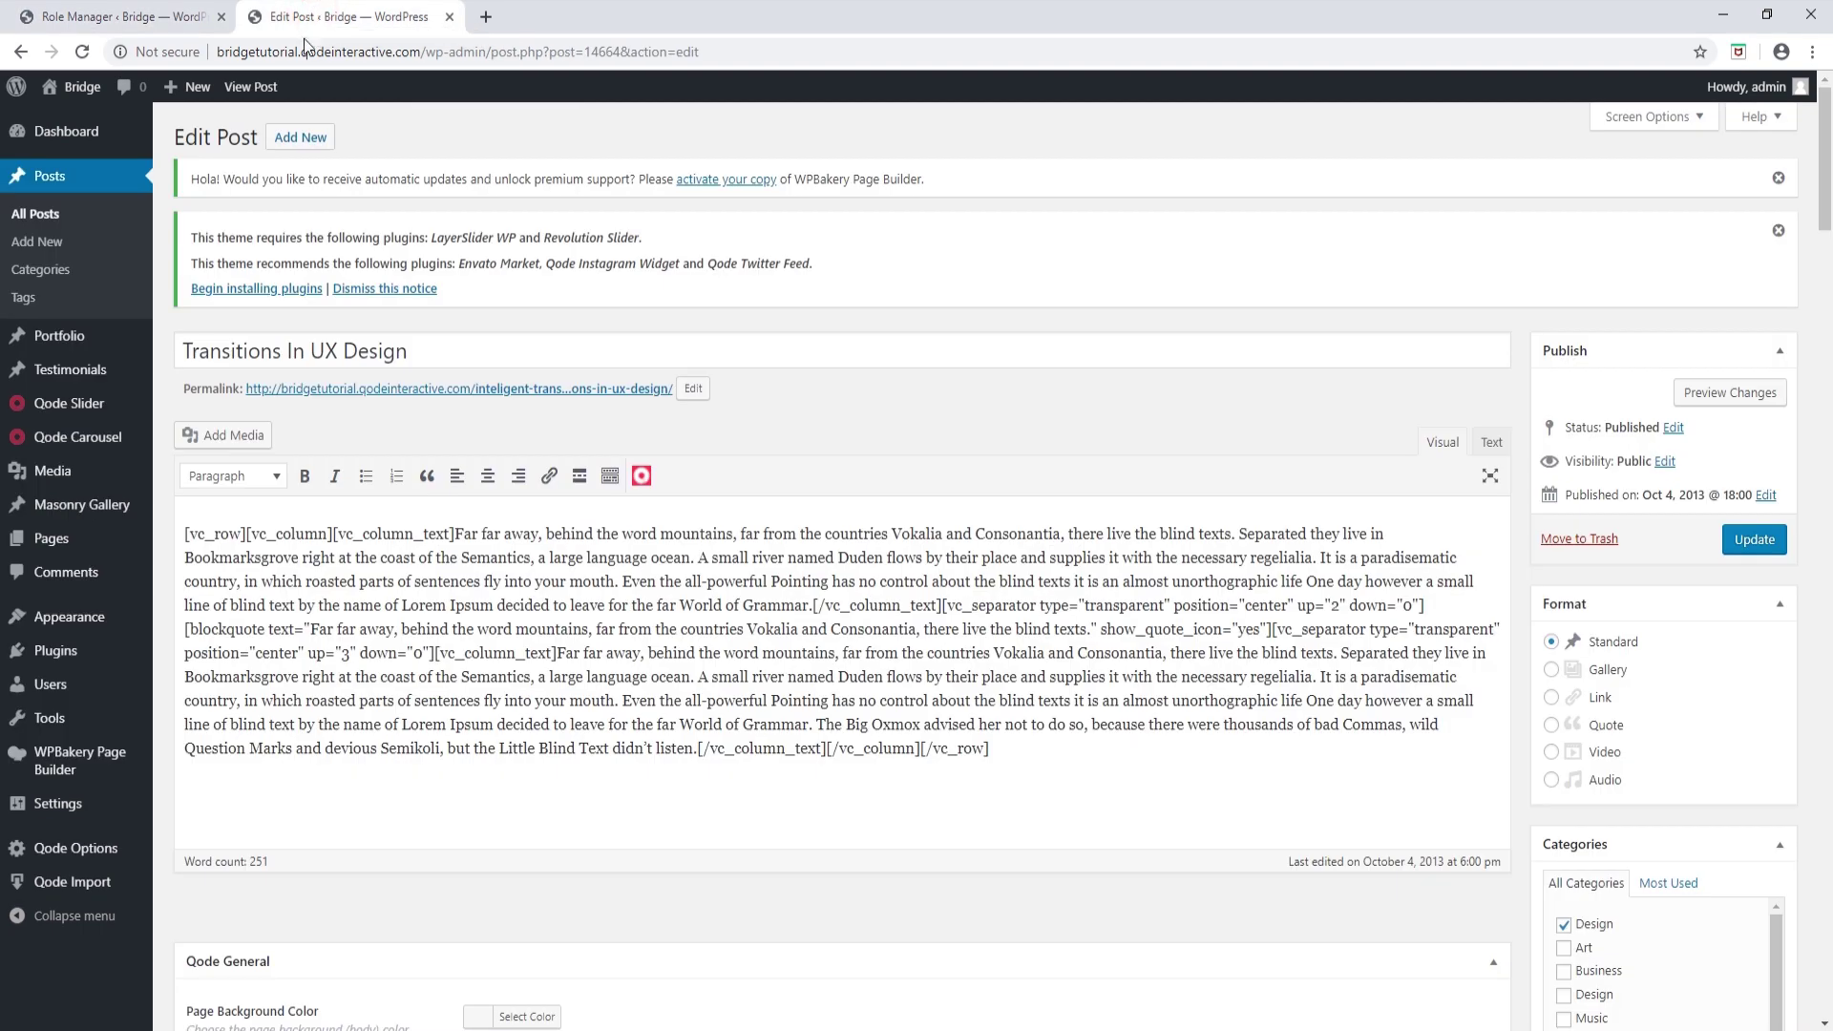
left_click(87, 49)
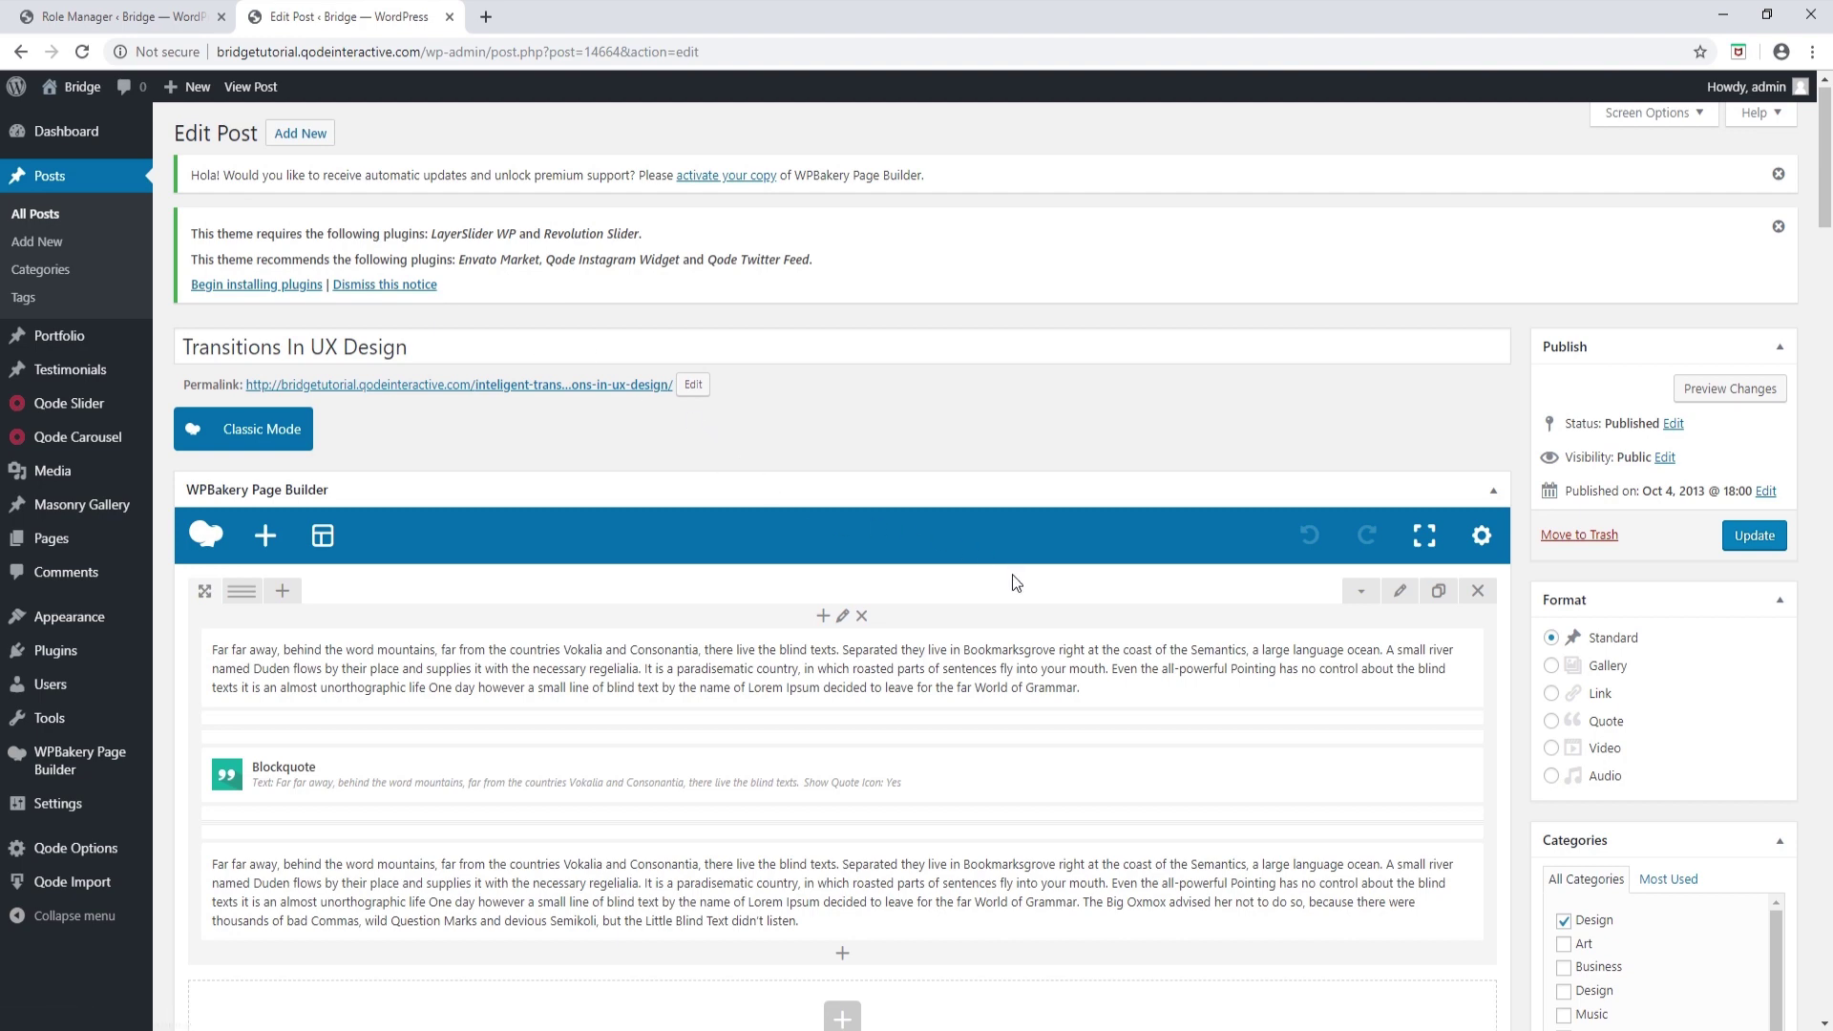
scroll(1043, 637, "down", 2)
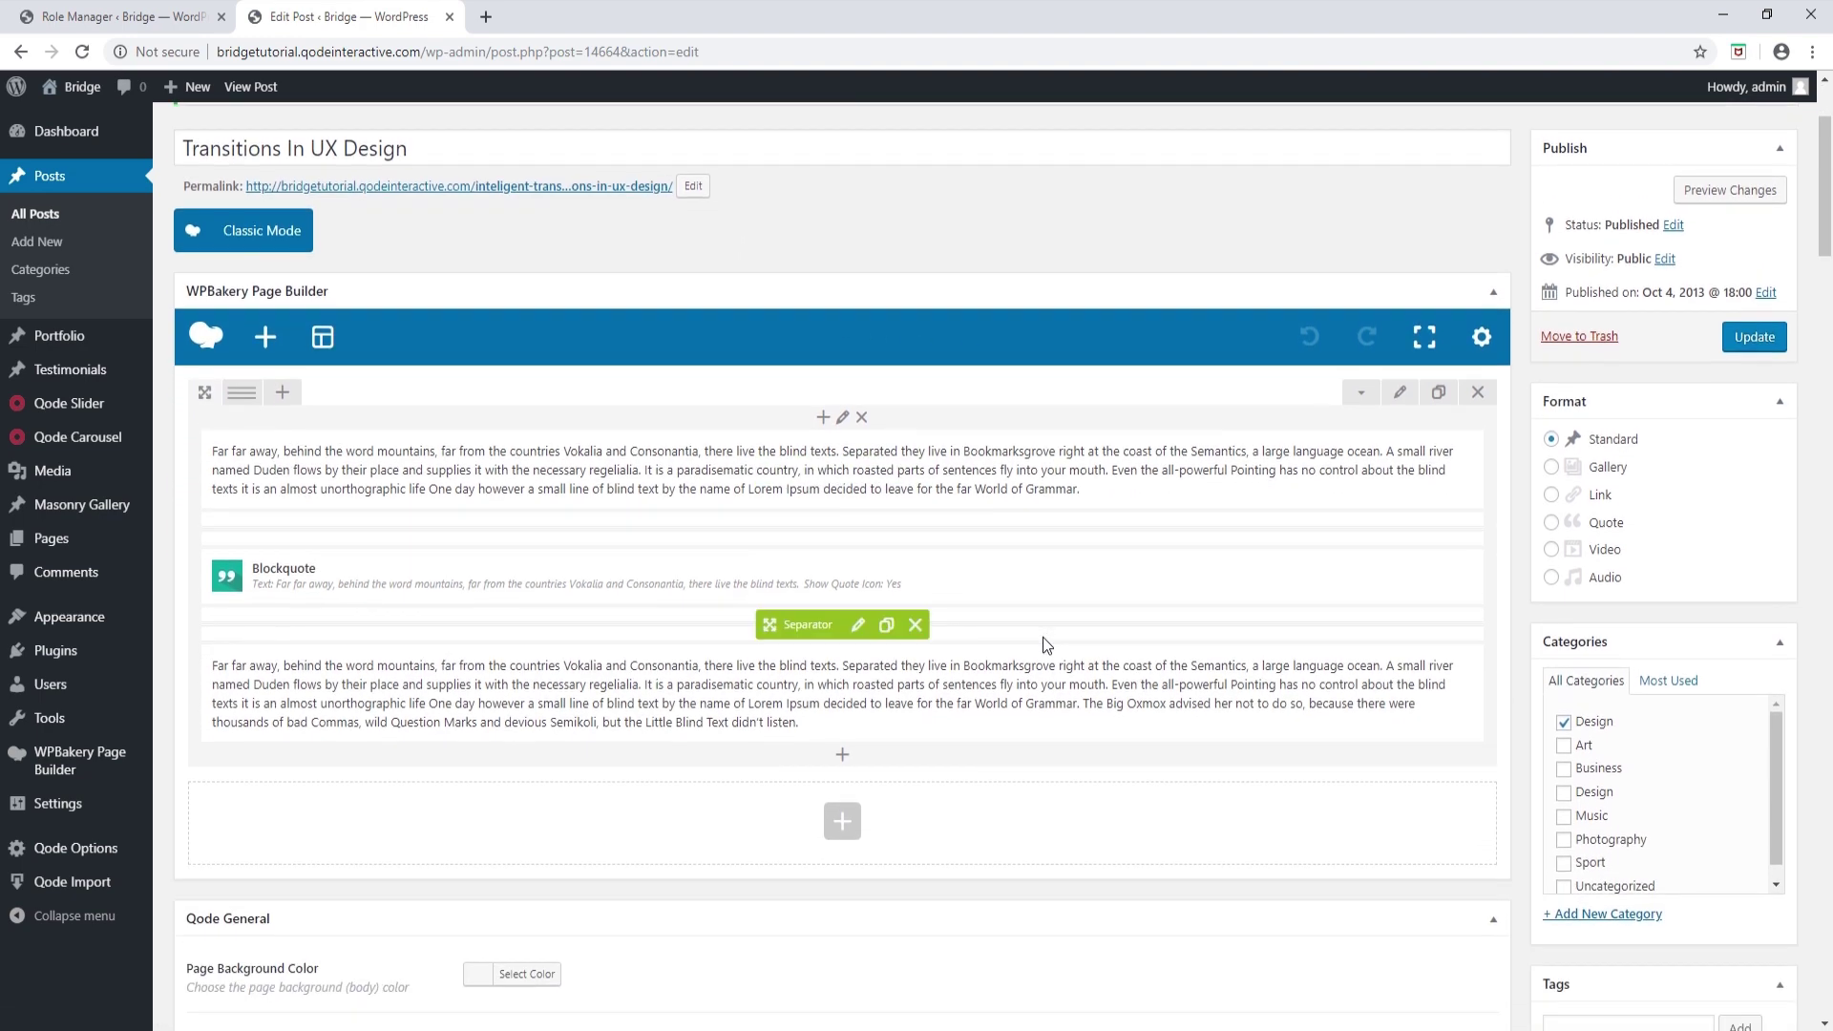
scroll(1042, 638, "up", 2)
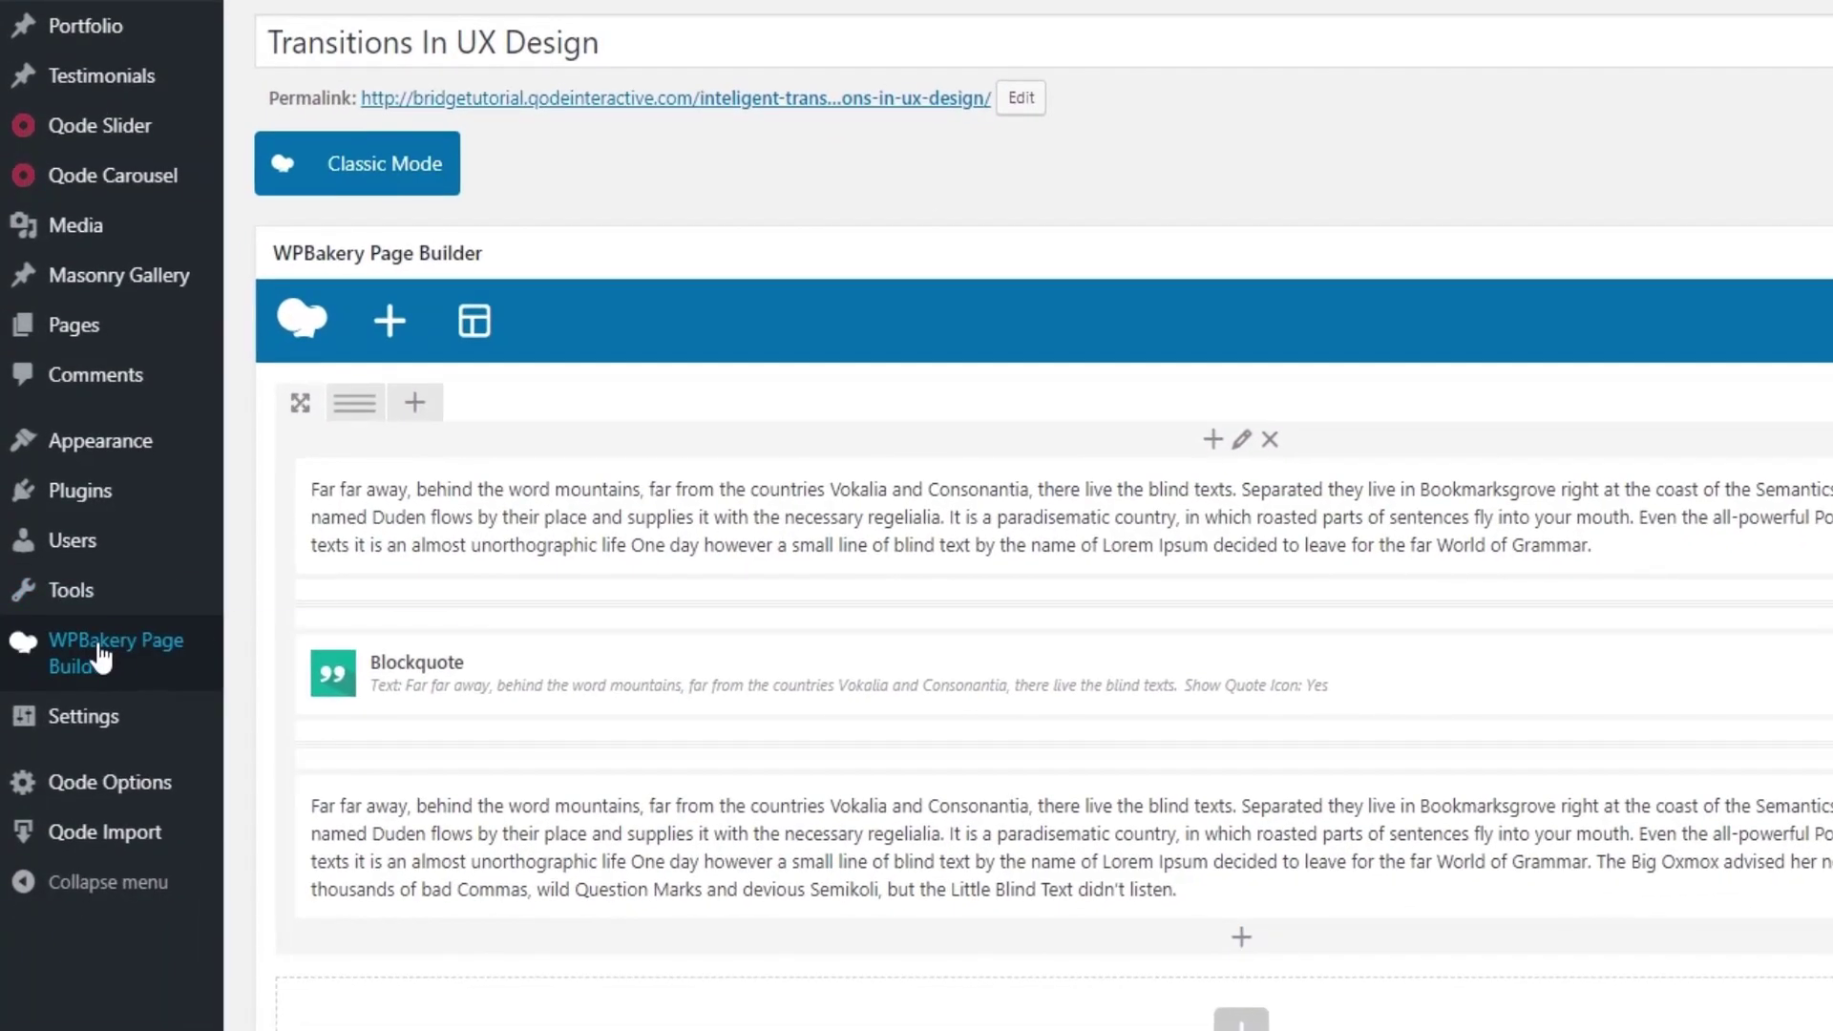
left_click(66, 754)
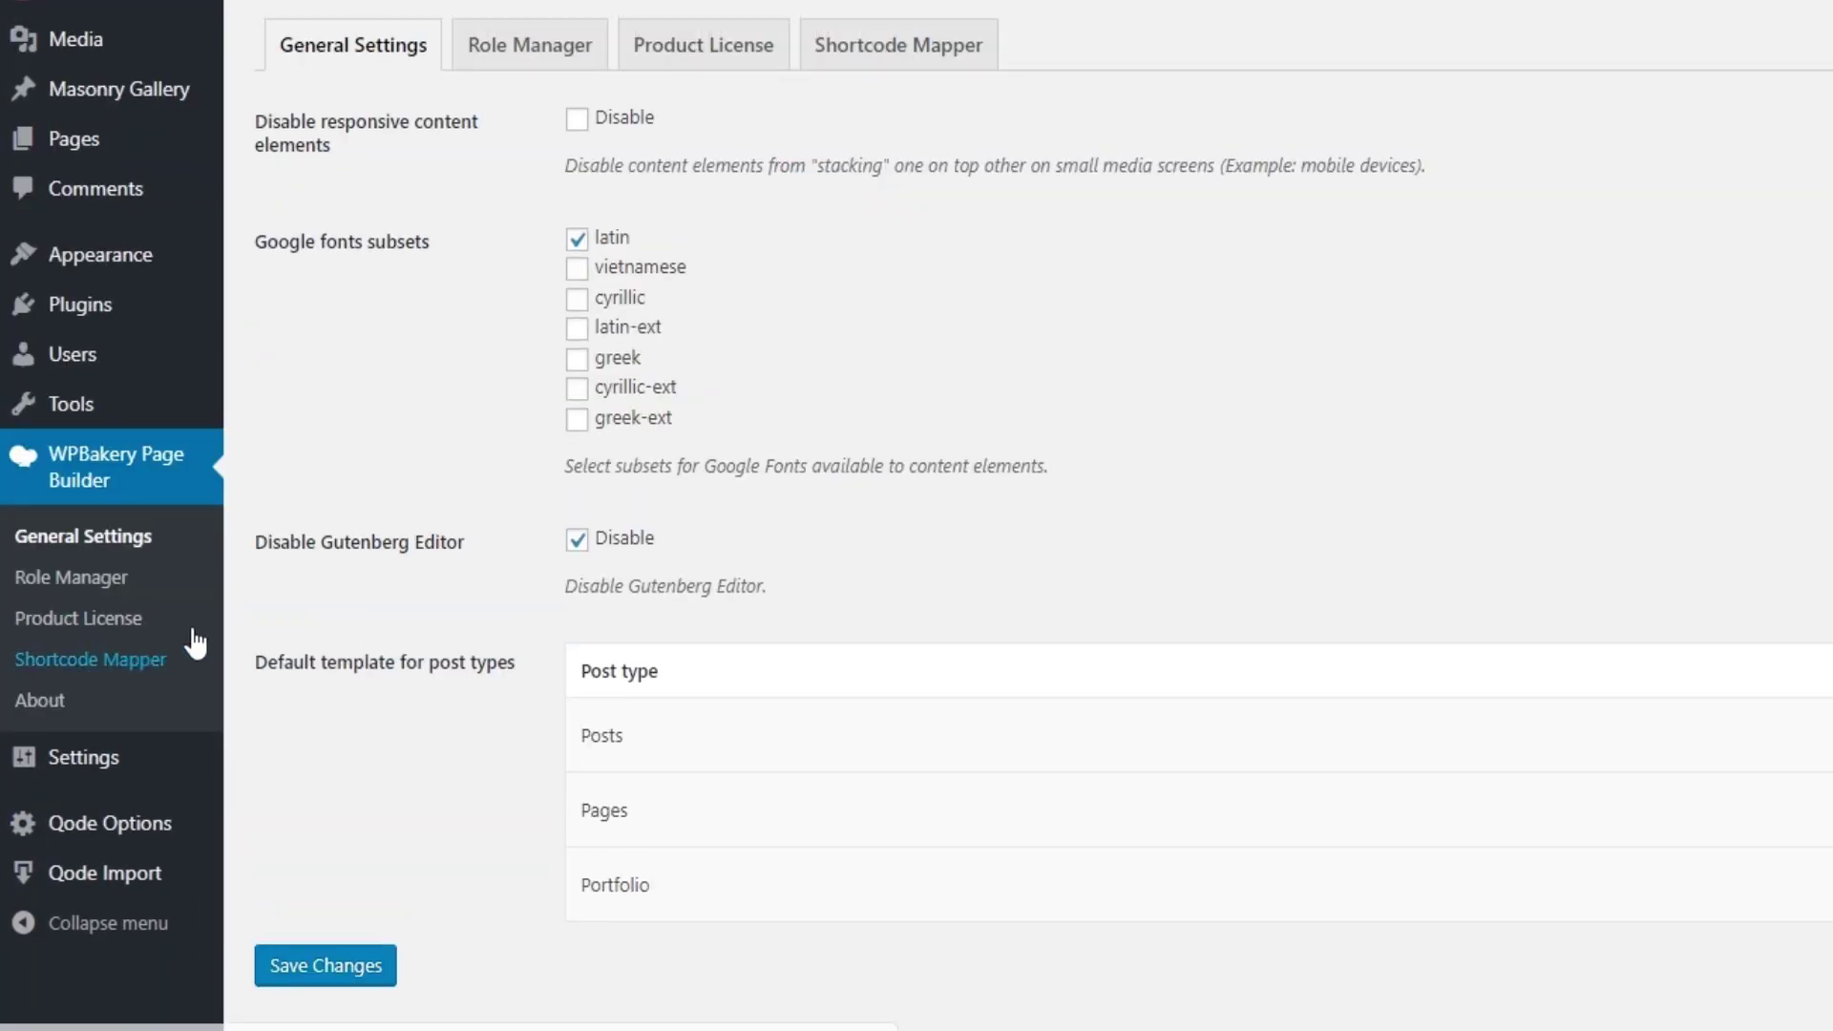
- Show the Product License tab of WPBakery Page Builder Settings
left_click(731, 54)
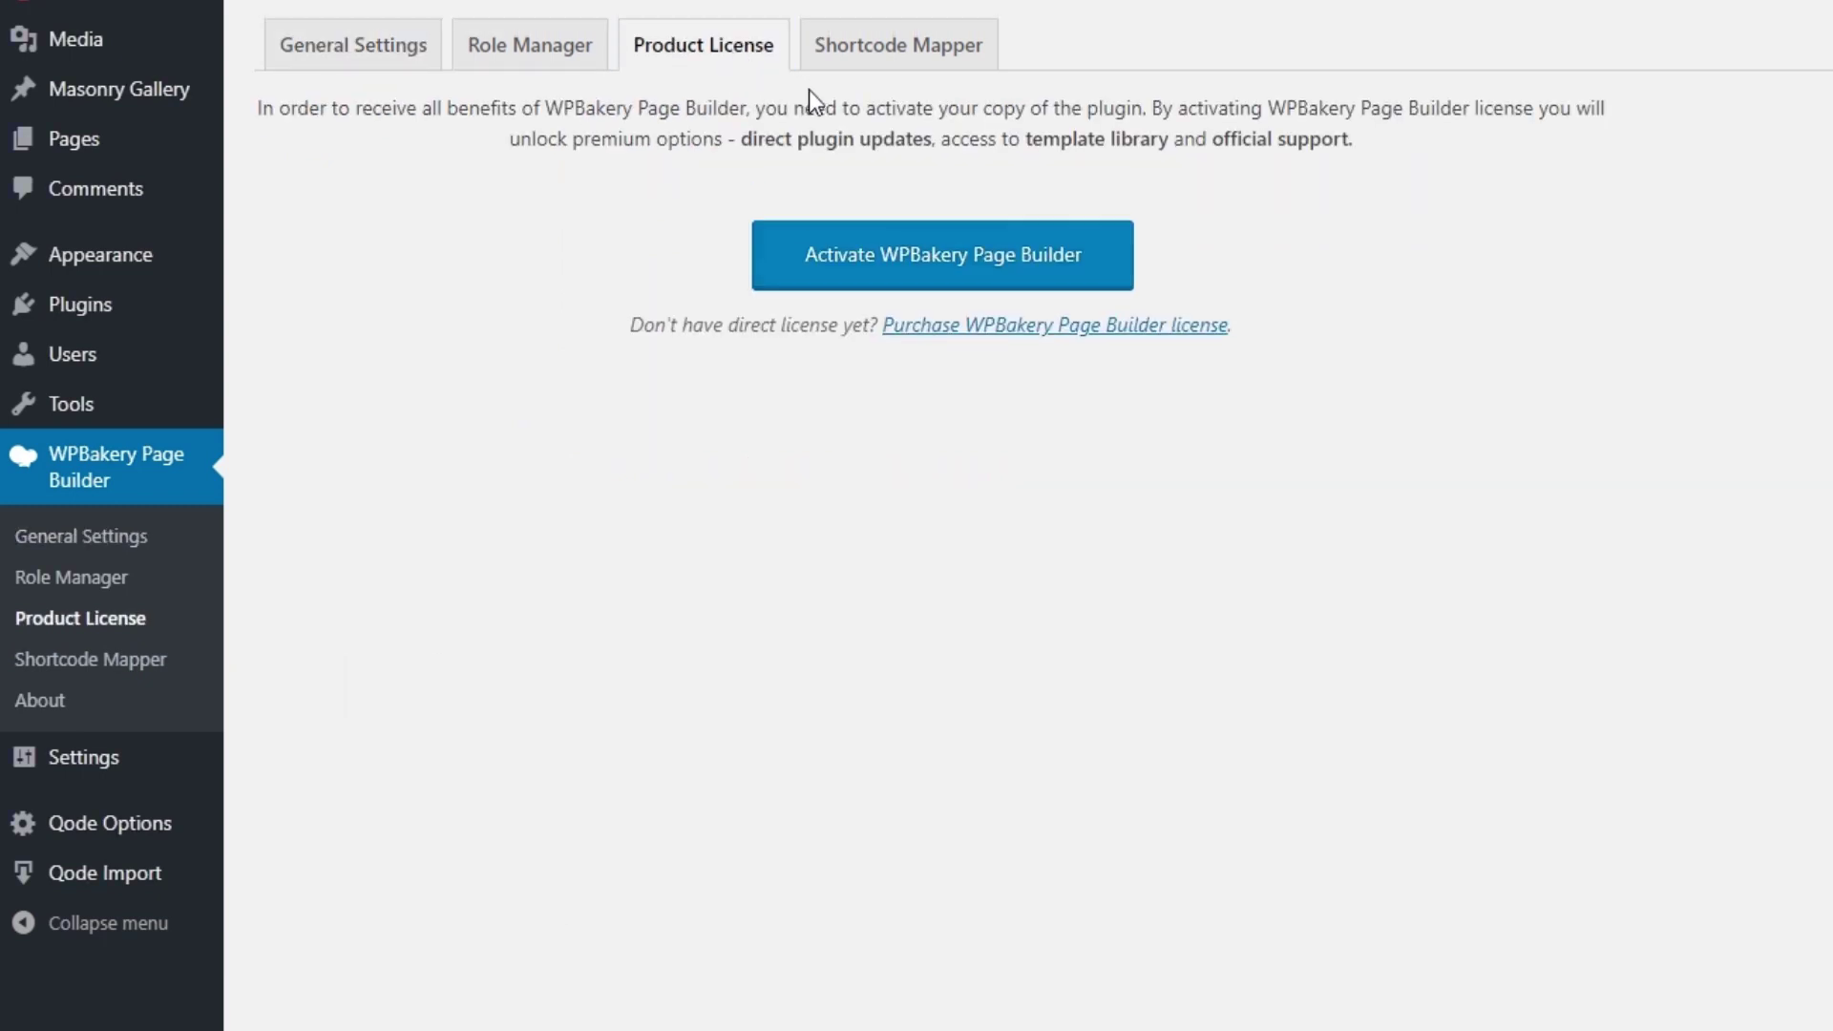